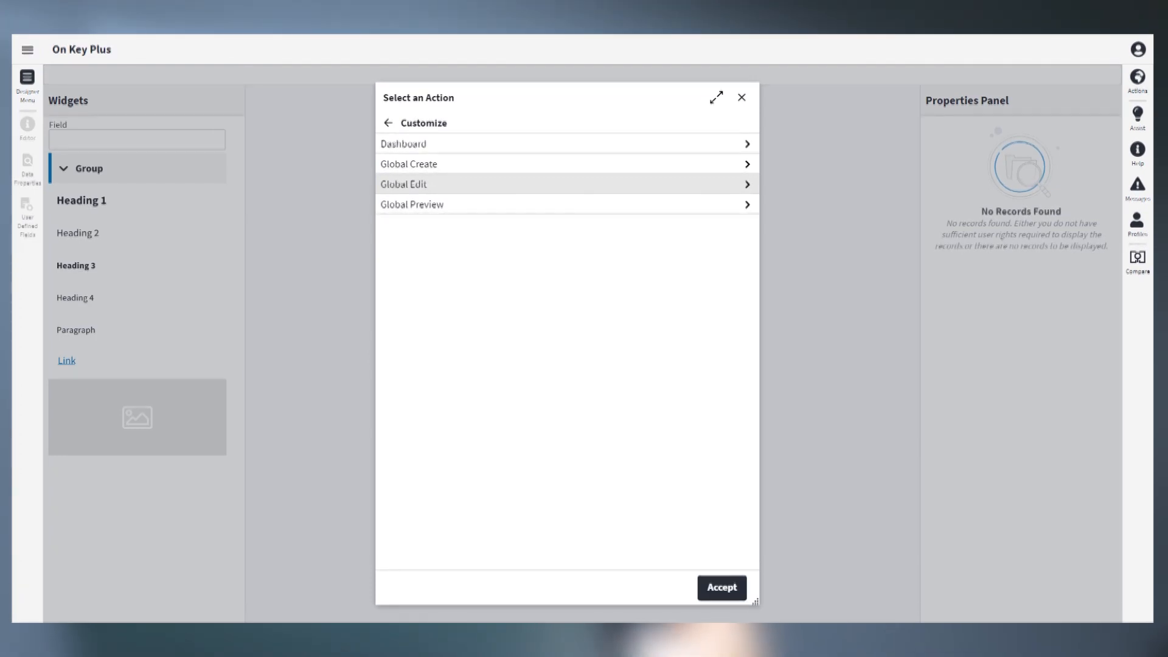
Open the global edit form of the Work Order for customizing
left_click(433, 190)
type("work order")
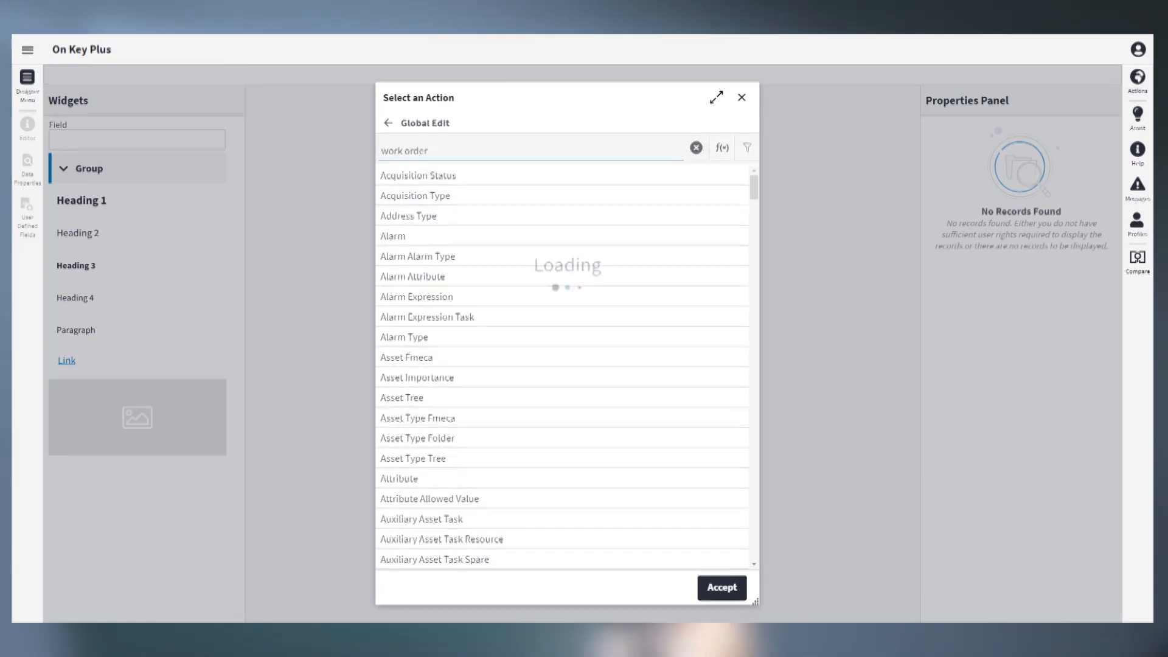
left_click(467, 279)
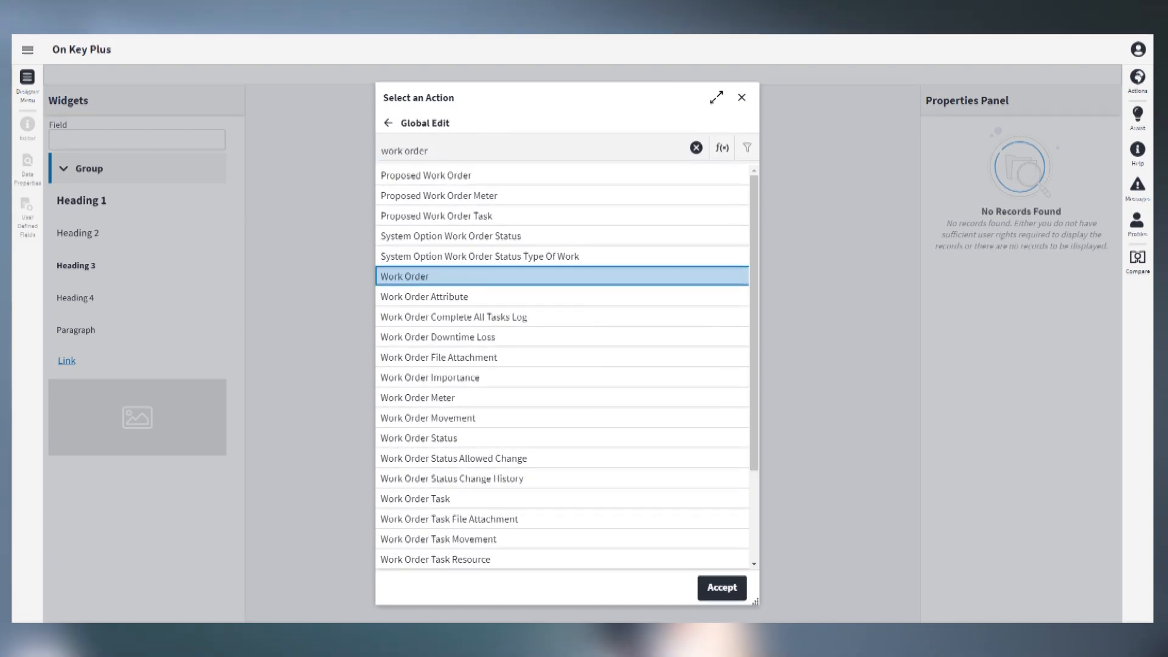
left_click(723, 588)
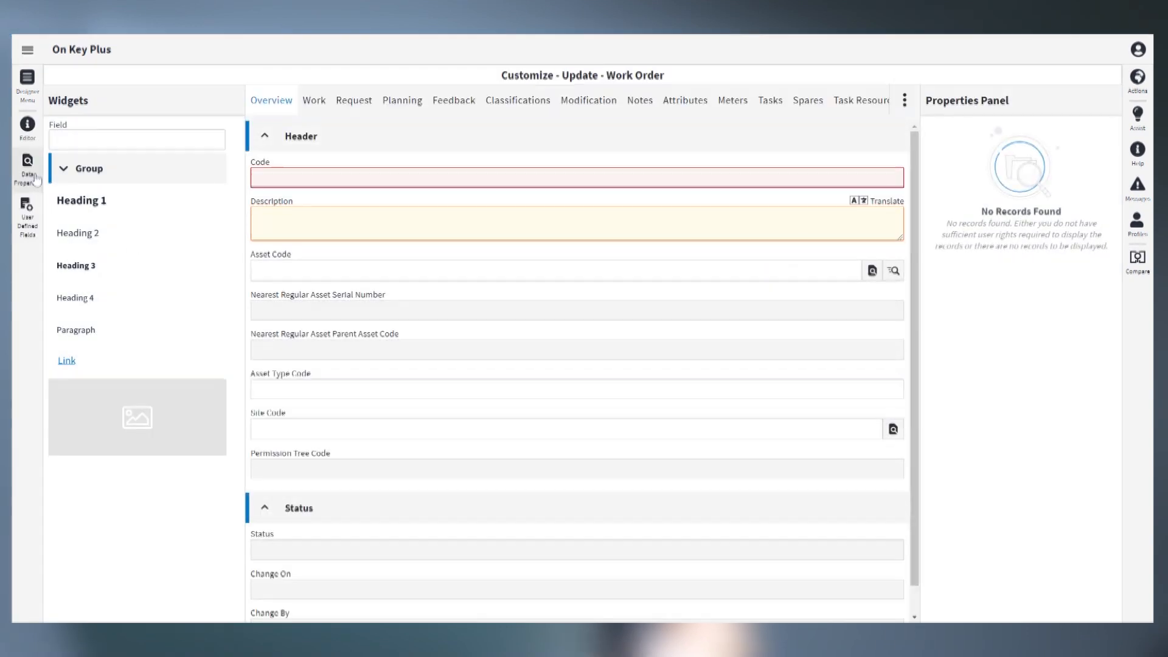
Add the Permit Number field to the form's field validations in the data properties
left_click(27, 164)
left_click(611, 177)
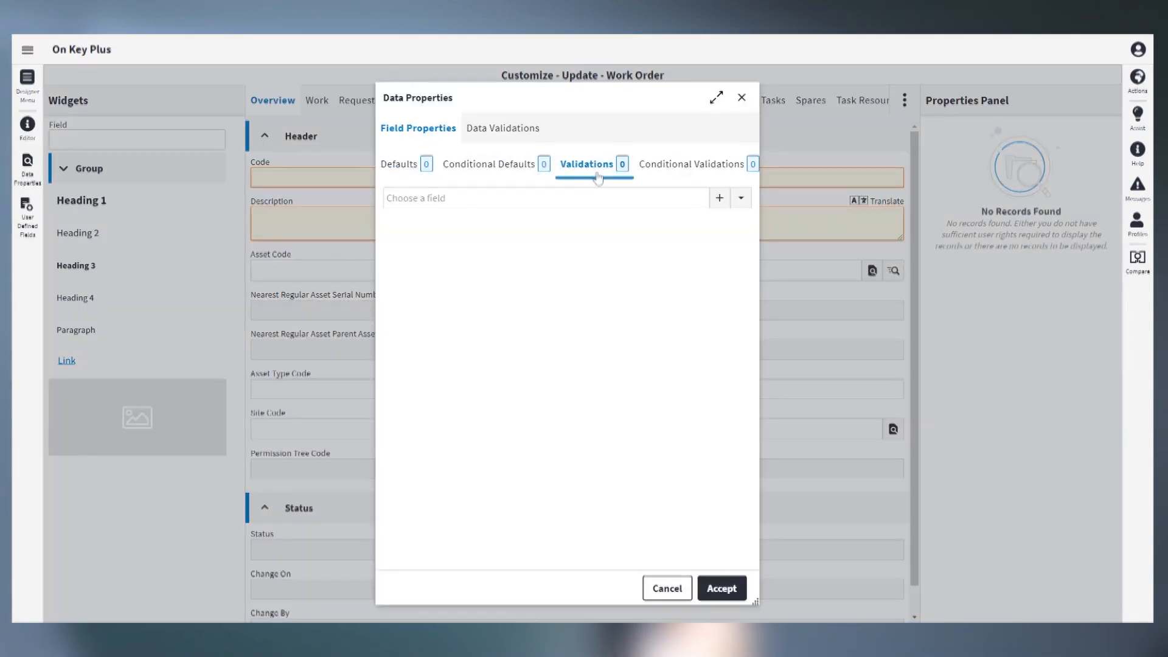
left_click(740, 201)
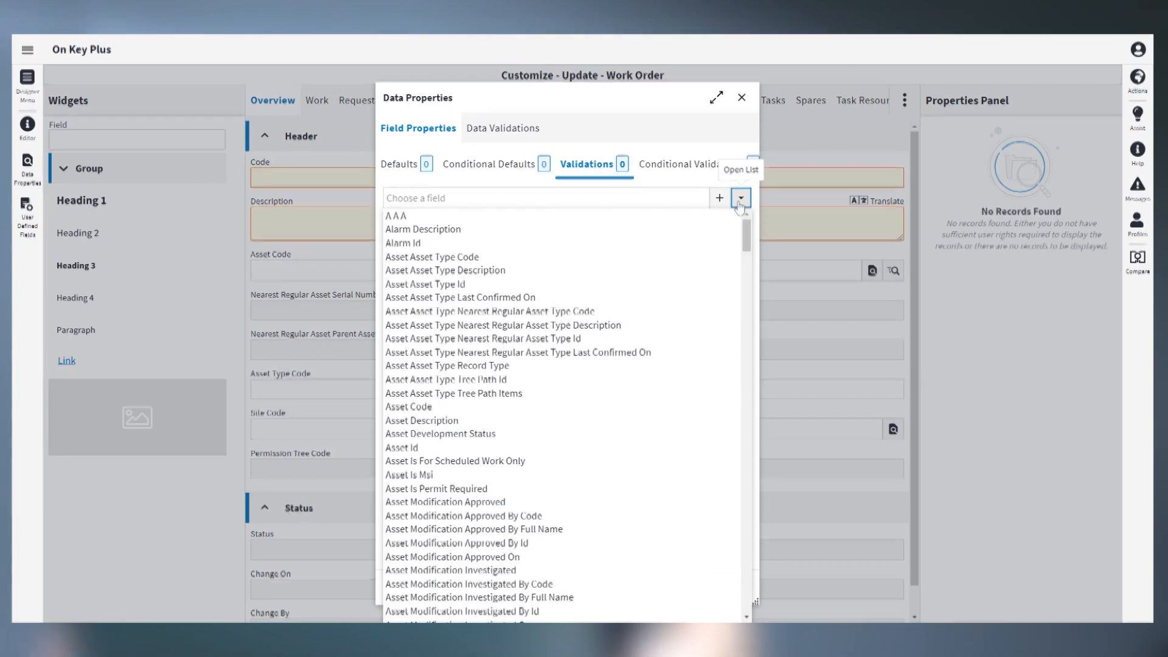
left_click(546, 198)
type("permit")
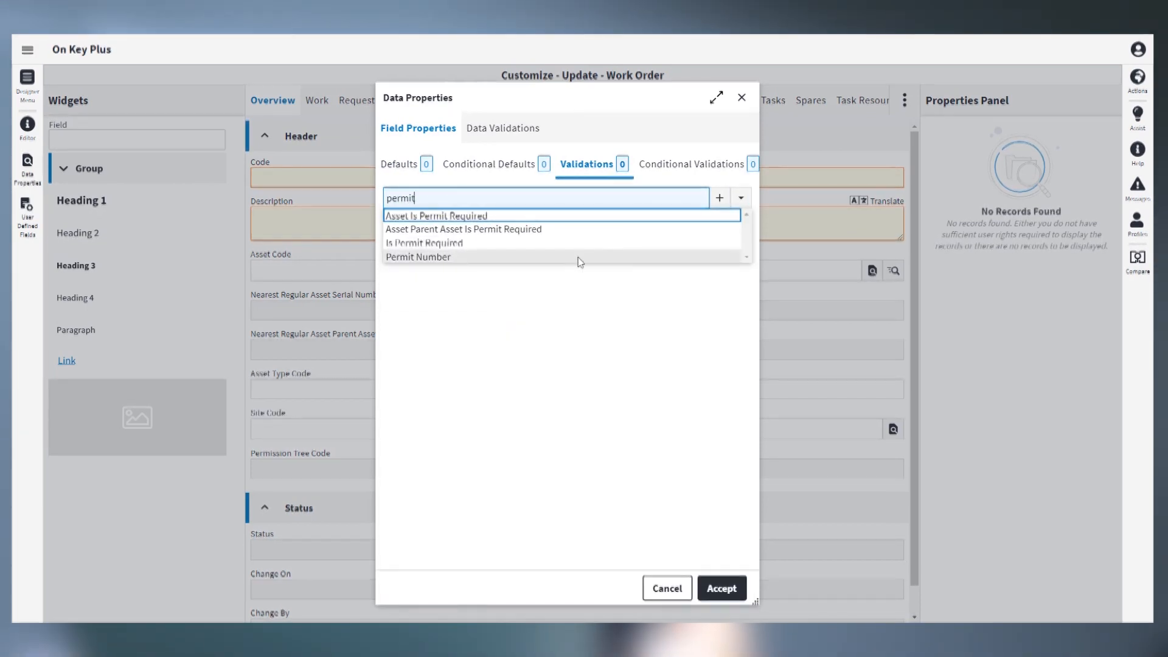
left_click(579, 256)
left_click(719, 200)
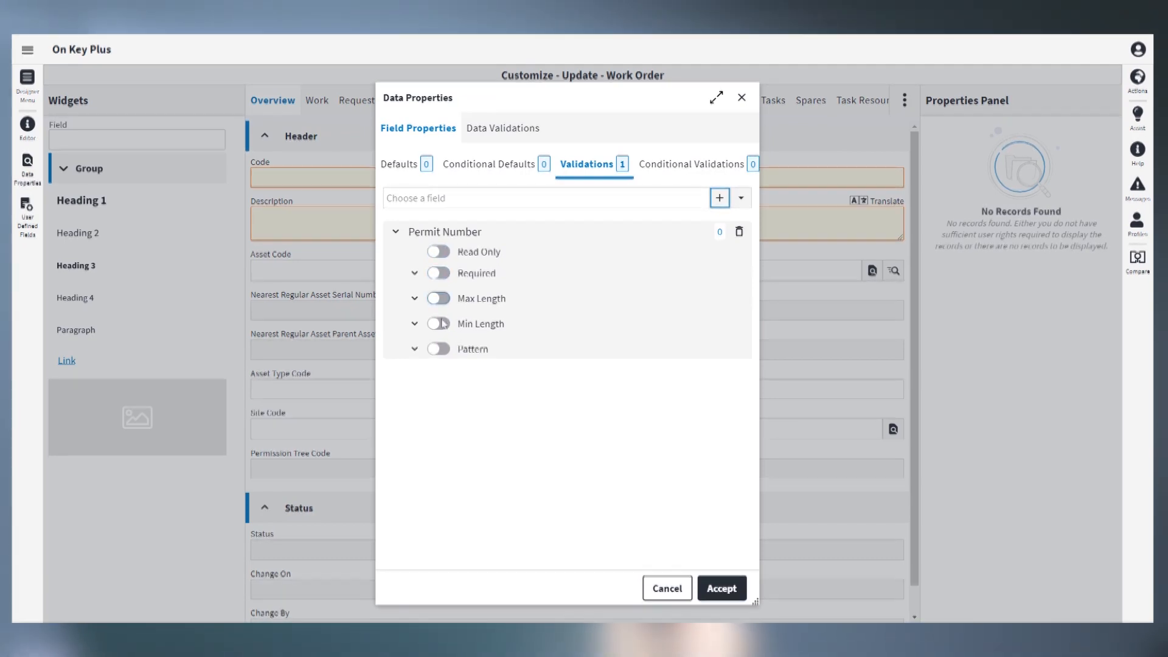
Enable the Max Length and Min Length validations for Permit Number, each with a value of 5
left_click(414, 298)
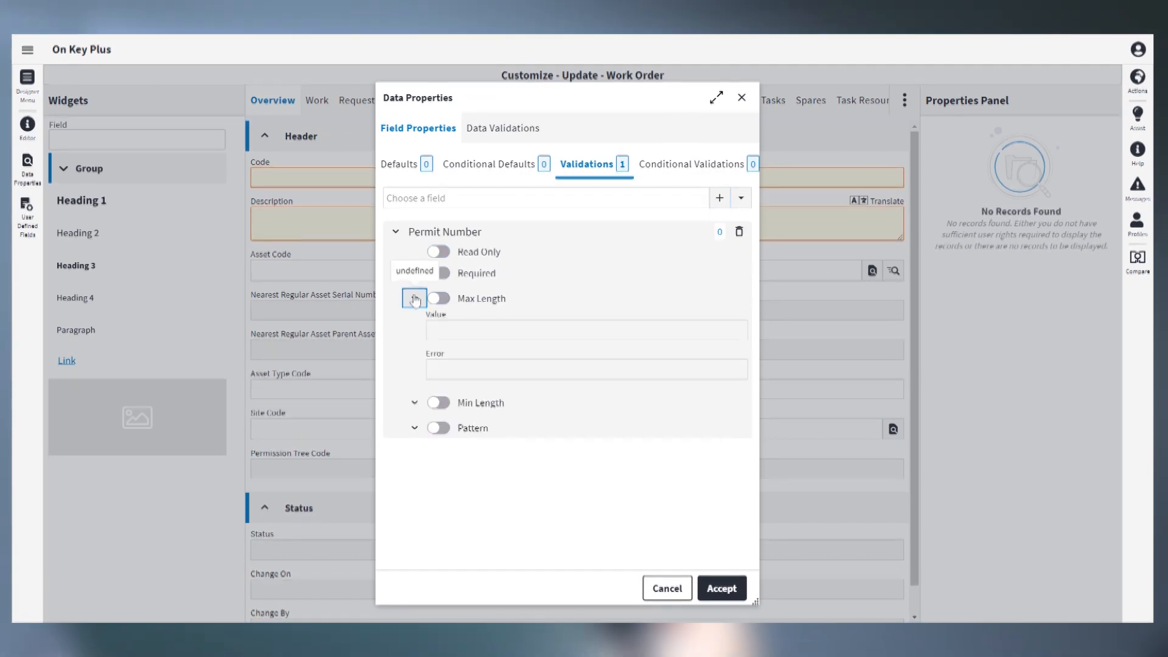
left_click(414, 402)
left_click(439, 298)
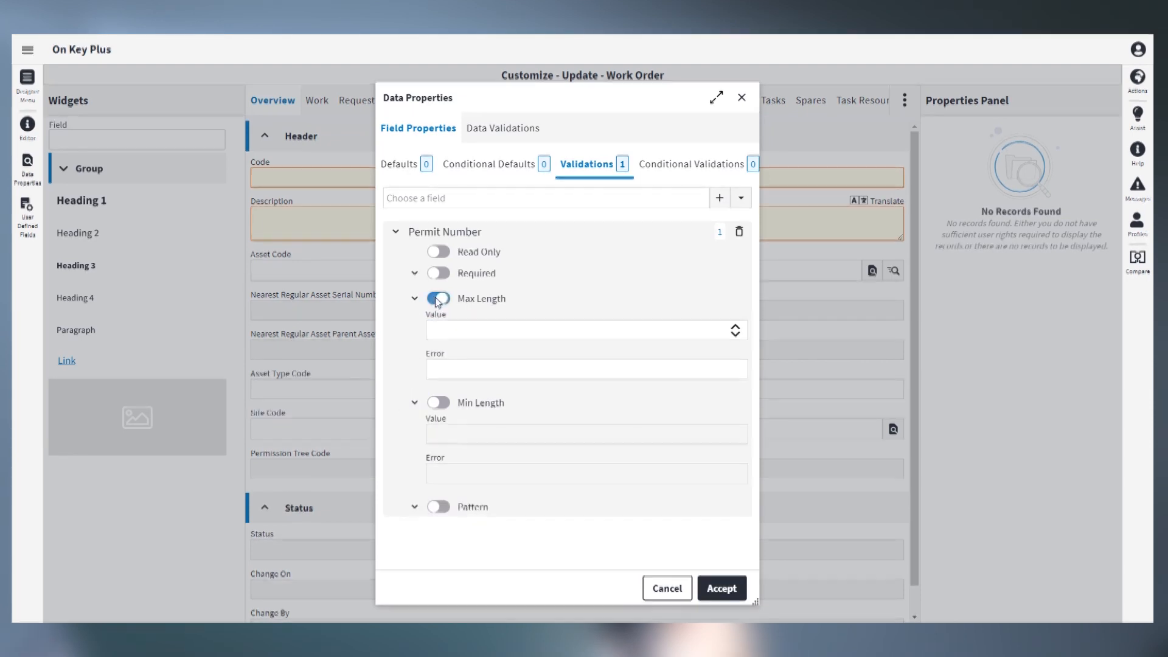
left_click(438, 402)
left_click(481, 330)
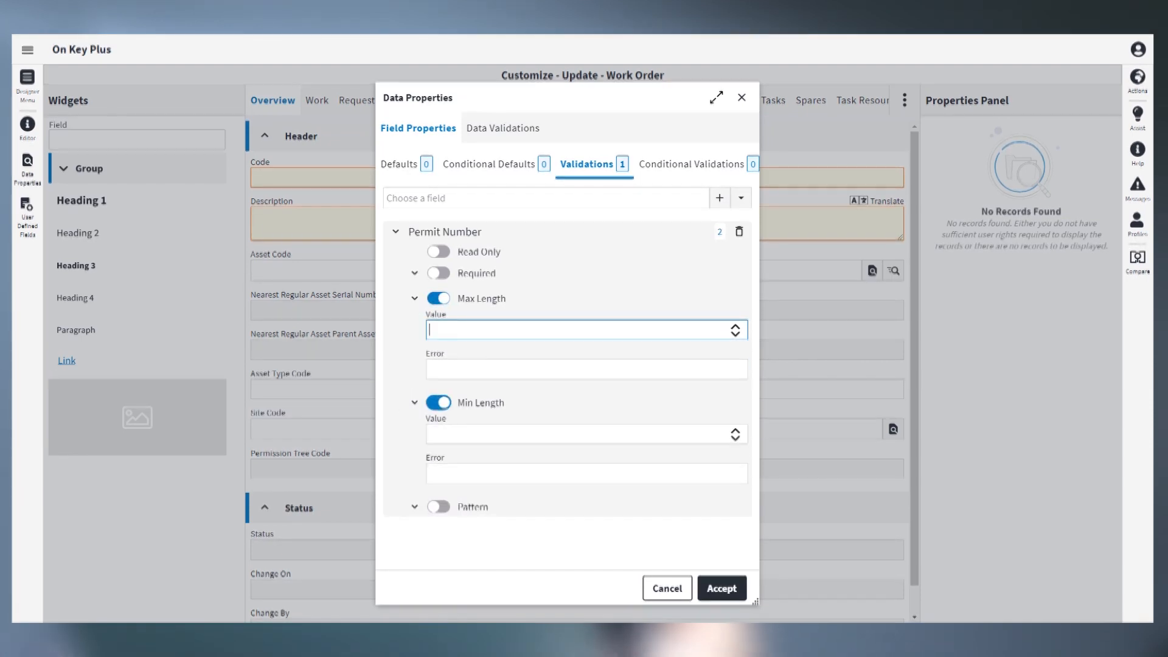
type("5")
left_click(481, 434)
type("5")
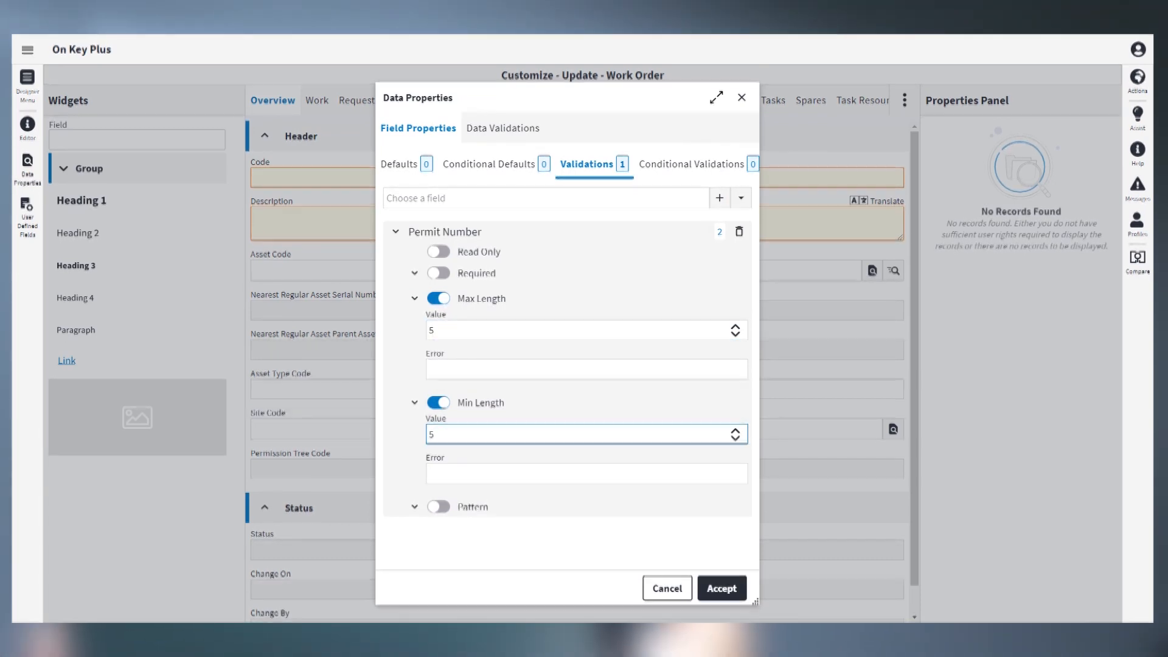
Set the Max Length error message to "Permit number must match organization standard"
left_click(586, 369)
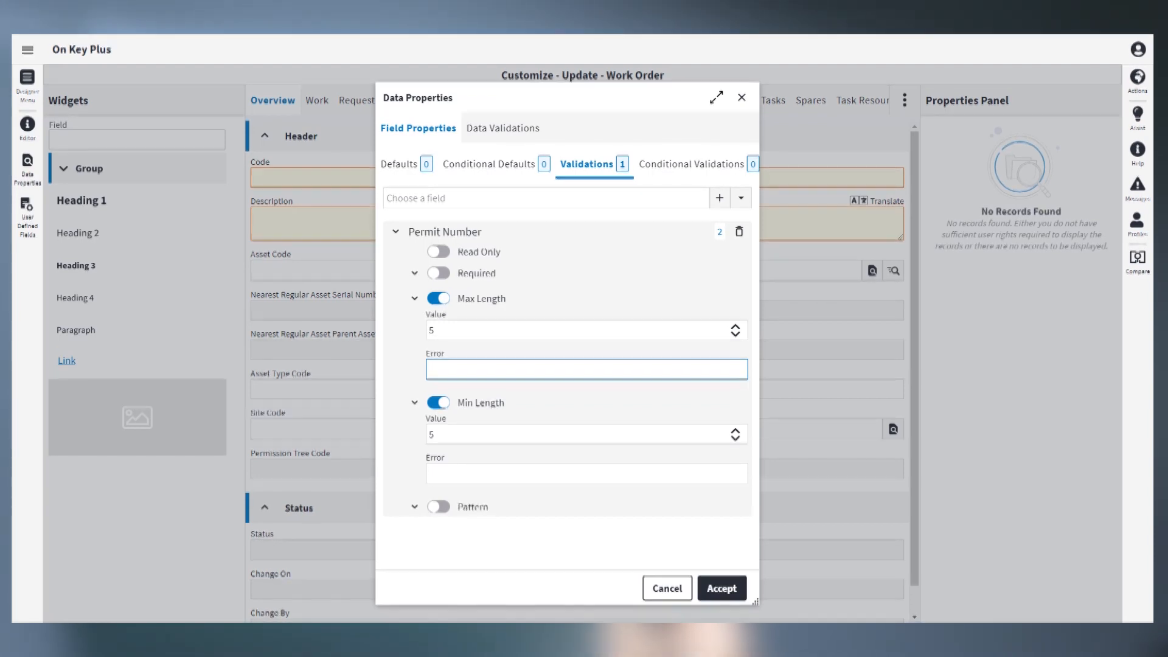
type("Permit numner must match organization standard")
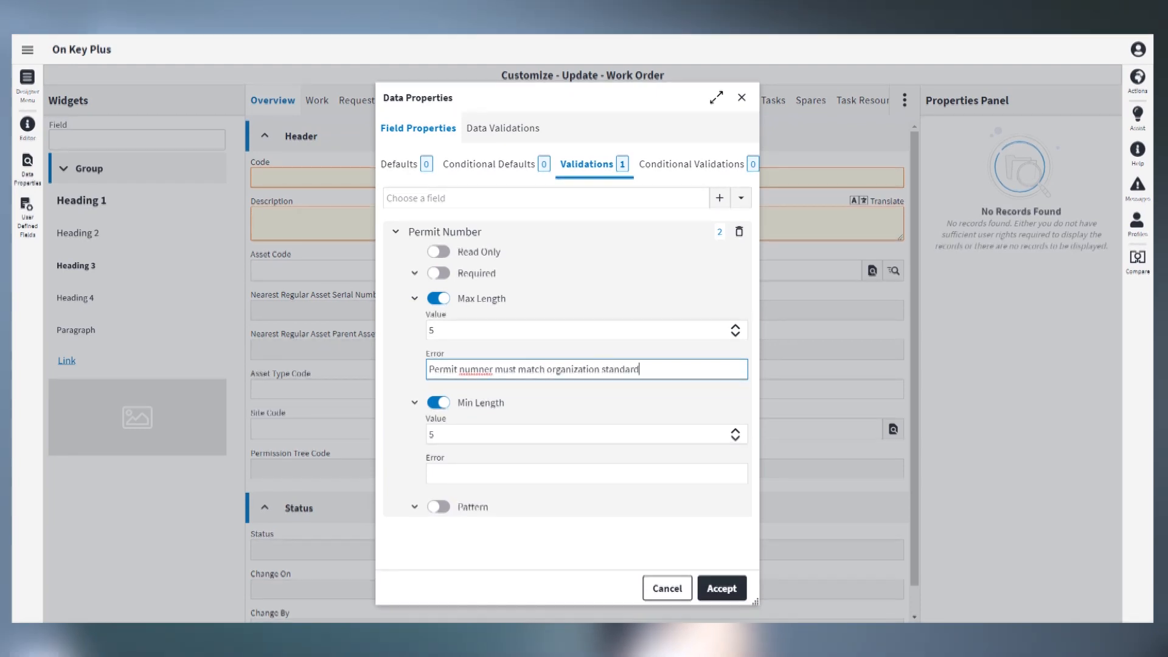
left_click(482, 369)
key("BackSpace")
type("b")
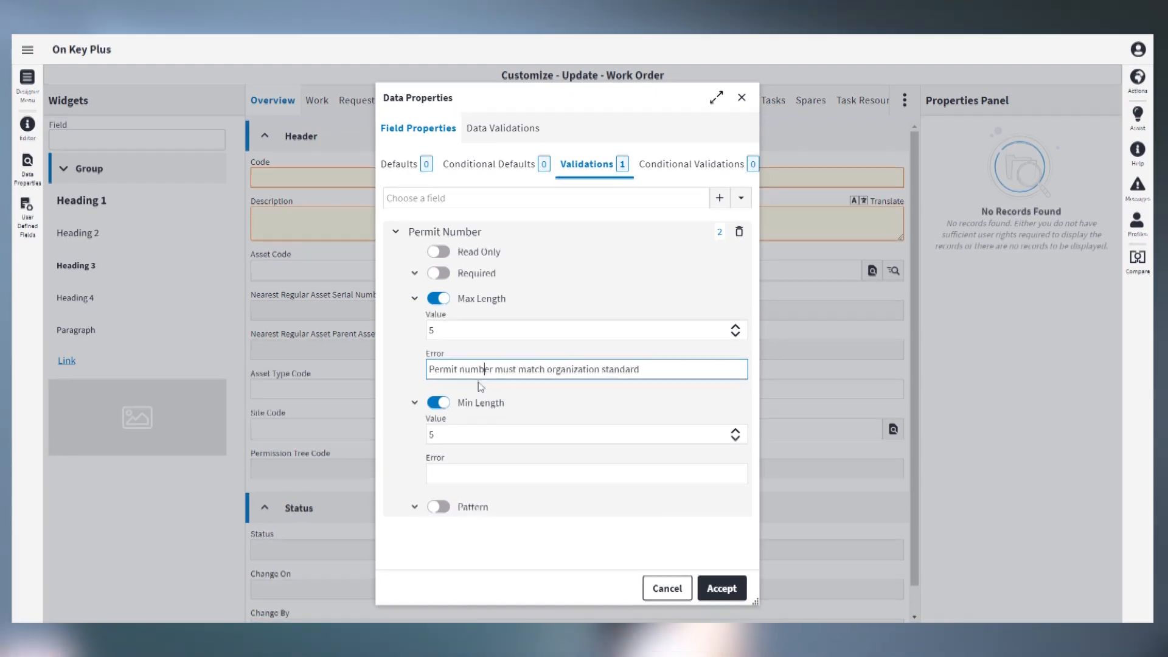
Copy the Max Length error message to the Min Length error and accept the data properties
key("ctrl+a")
key("ctrl+c")
left_click(481, 473)
key("ctrl+v")
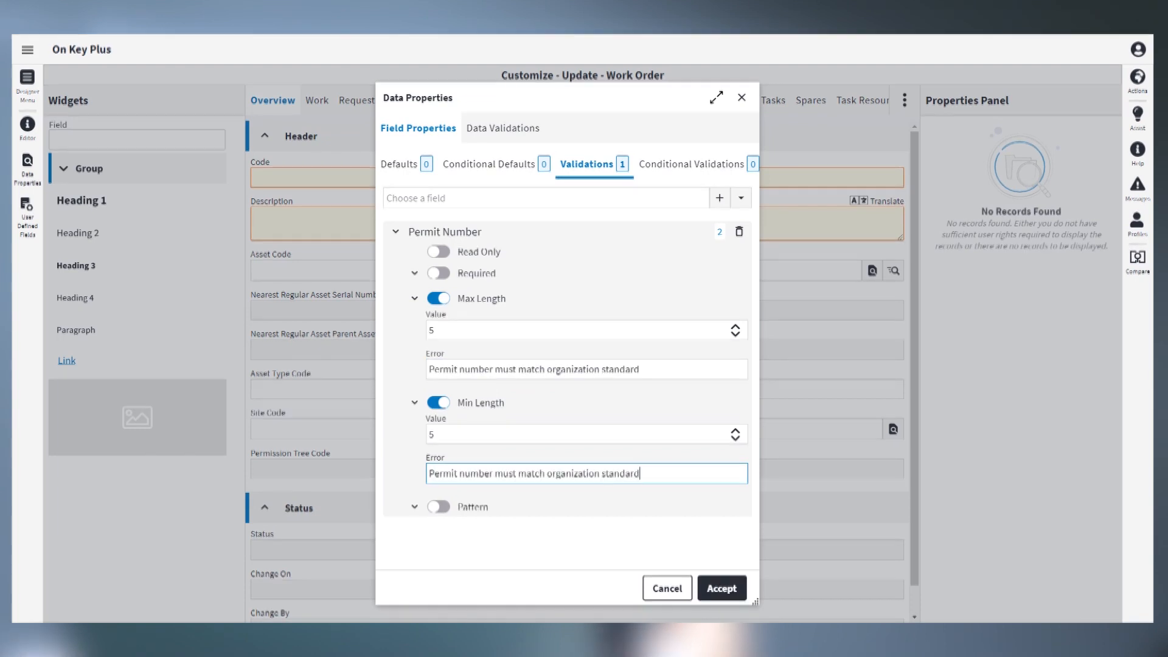
left_click(721, 589)
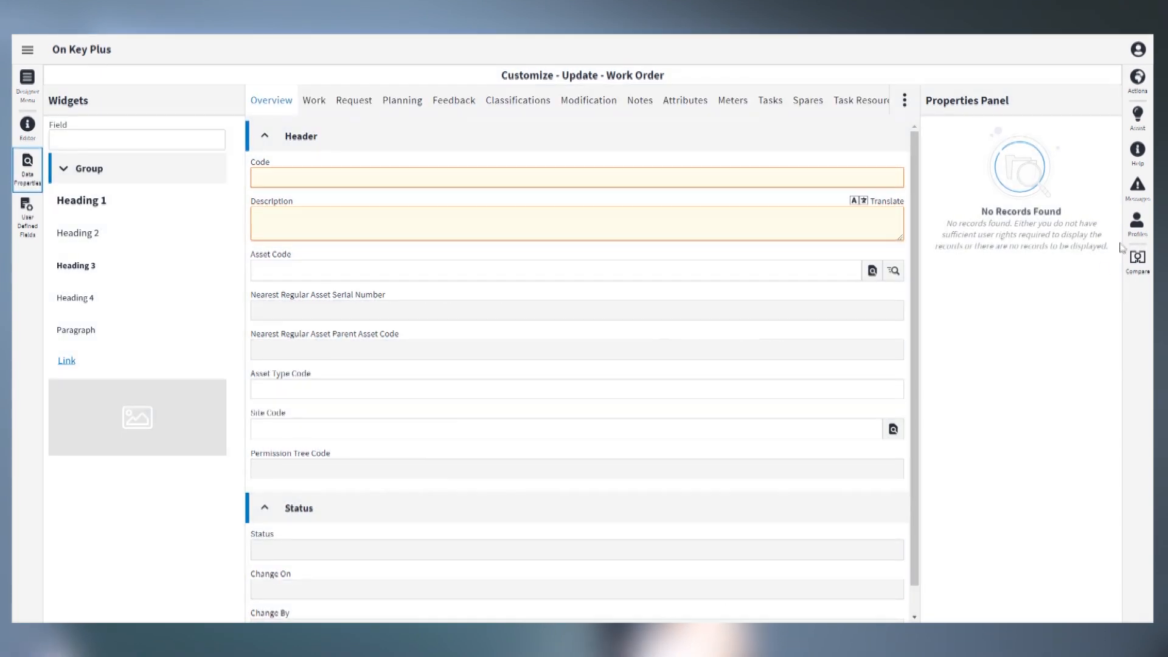
Save the customized form as a new public profile named "Permit number 5 character"
left_click(1137, 224)
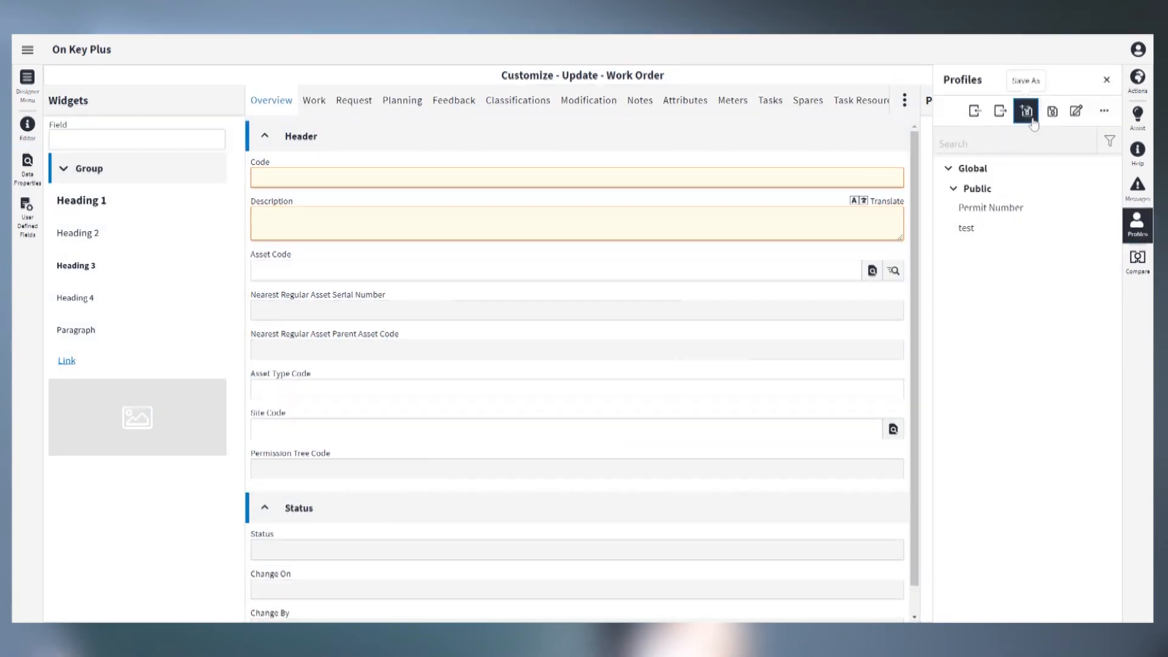
left_click(1032, 121)
type("Permit number 5 character")
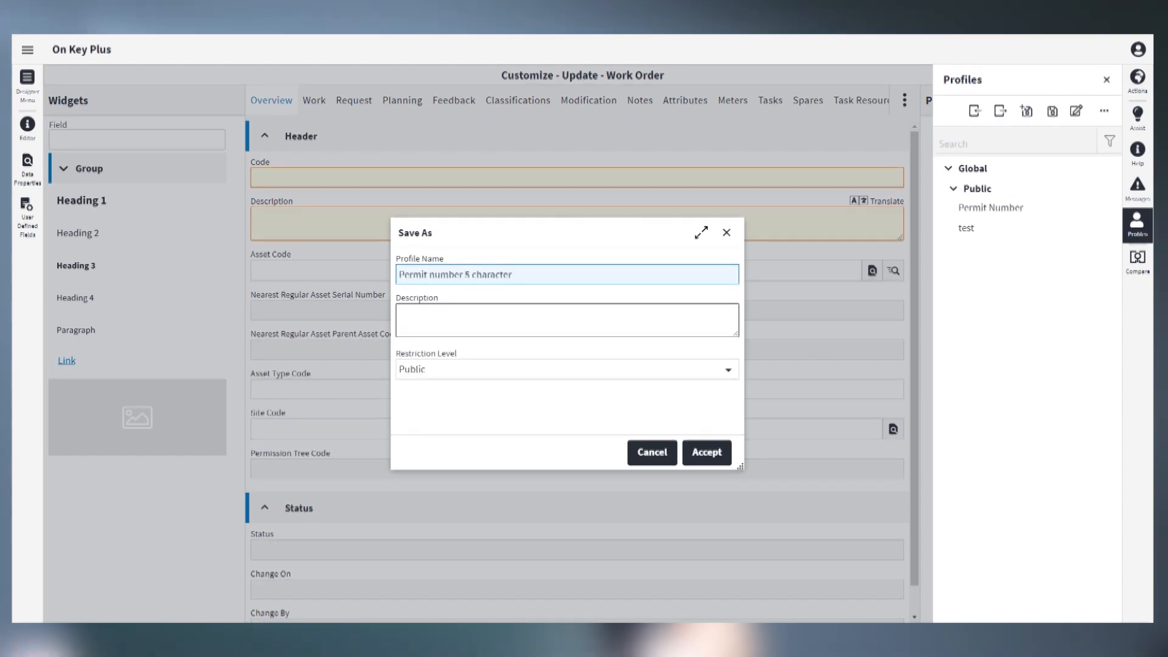
left_click(708, 454)
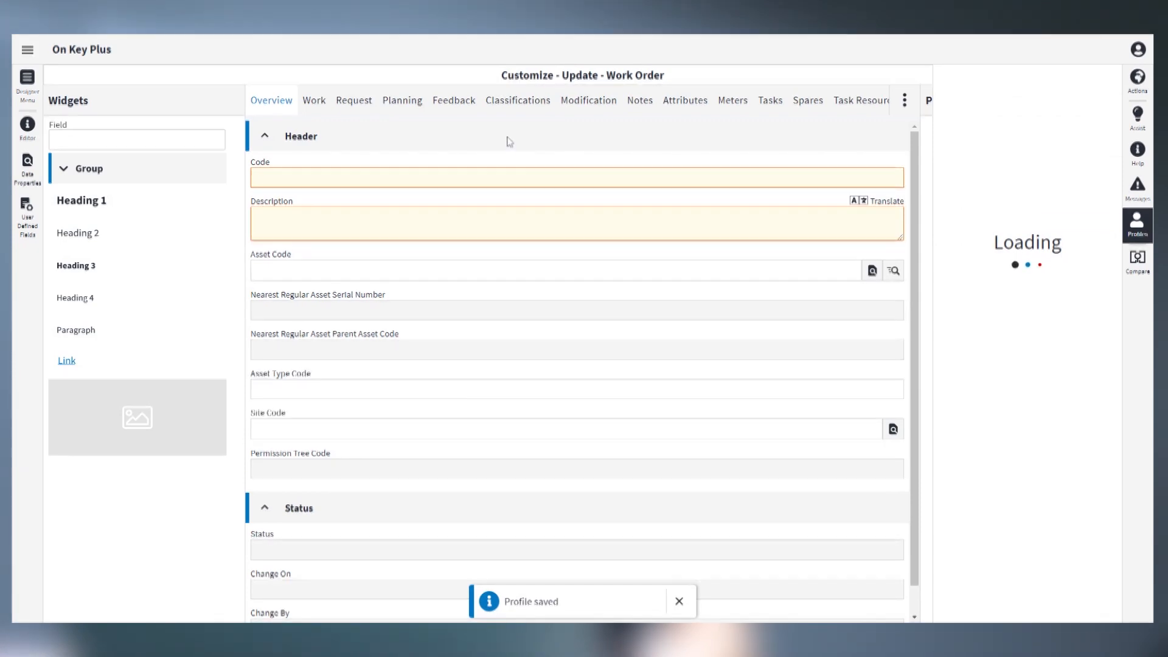
Go to the Work Orders list and open the Ad-Hoc, Awaiting Labour work order in the ninth row for editing
left_click(31, 51)
type("work order")
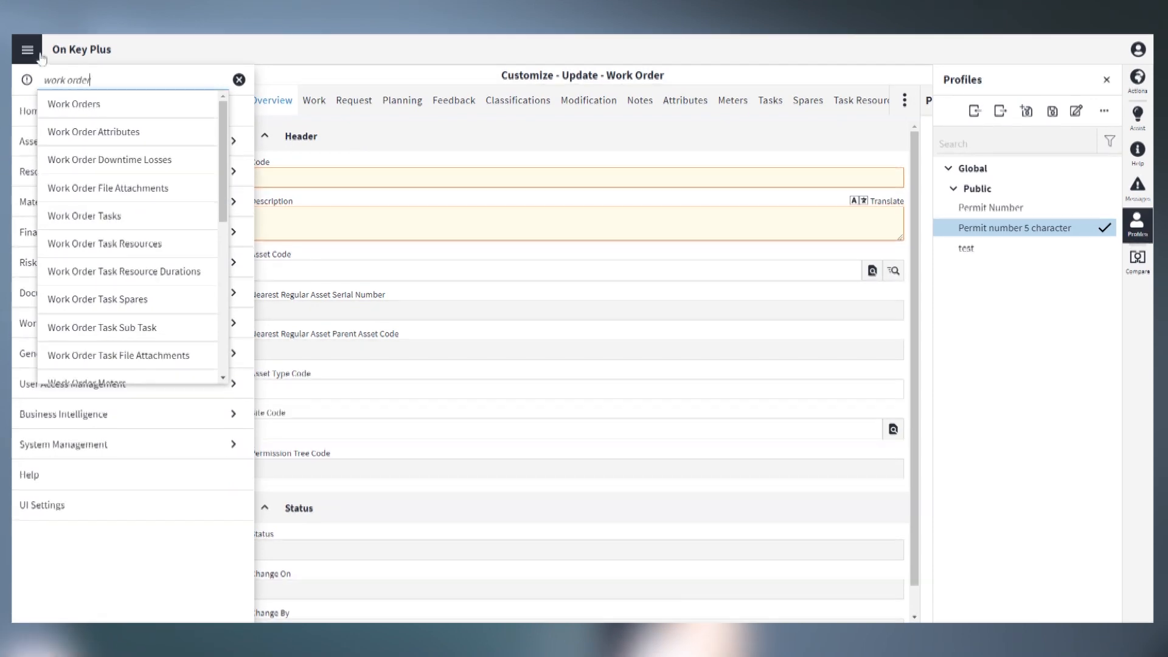
left_click(74, 104)
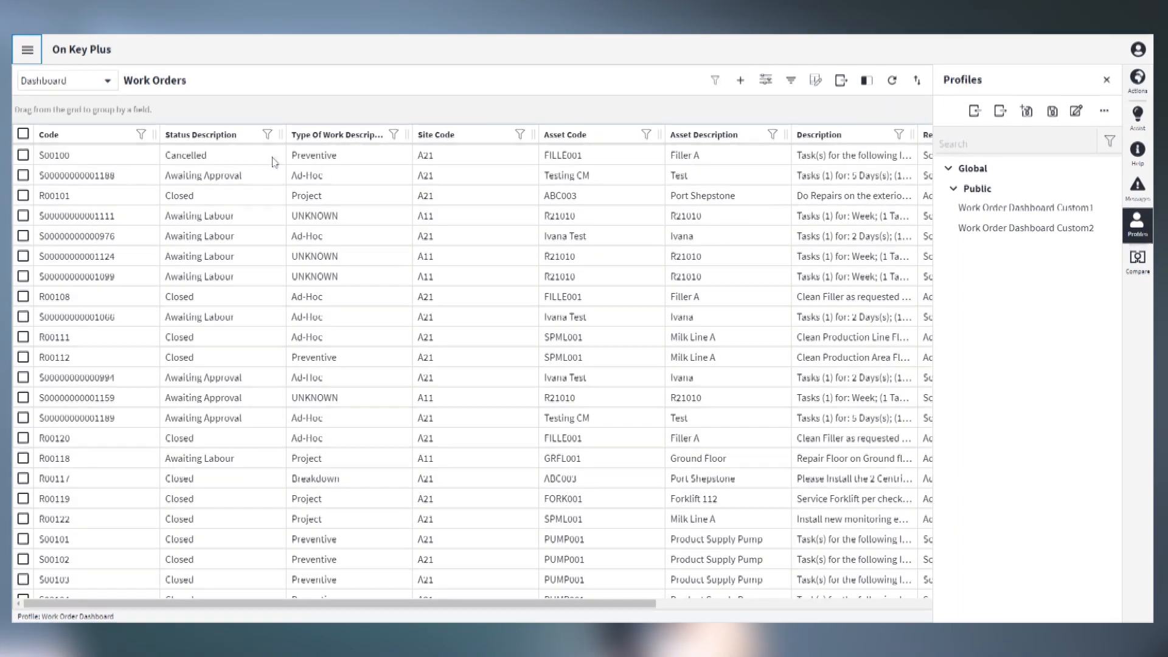
double_click(251, 316)
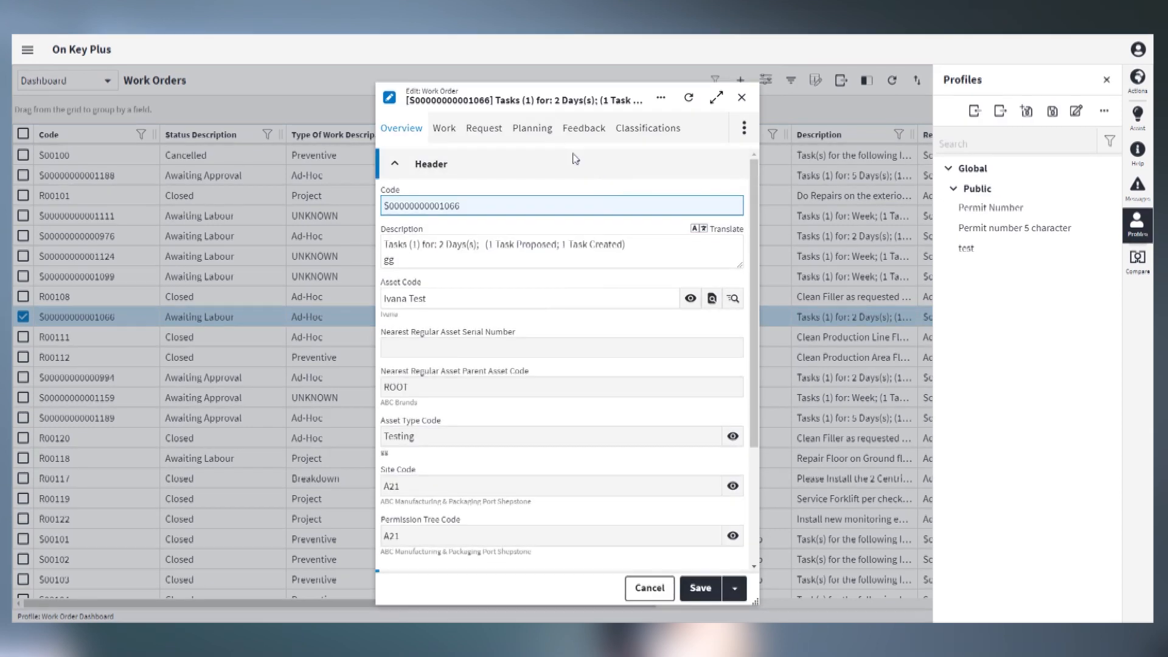
Try entering 123456 as the Permit Number in the work order's Feedback details
left_click(532, 128)
left_click(574, 130)
left_click(560, 325)
type("123456")
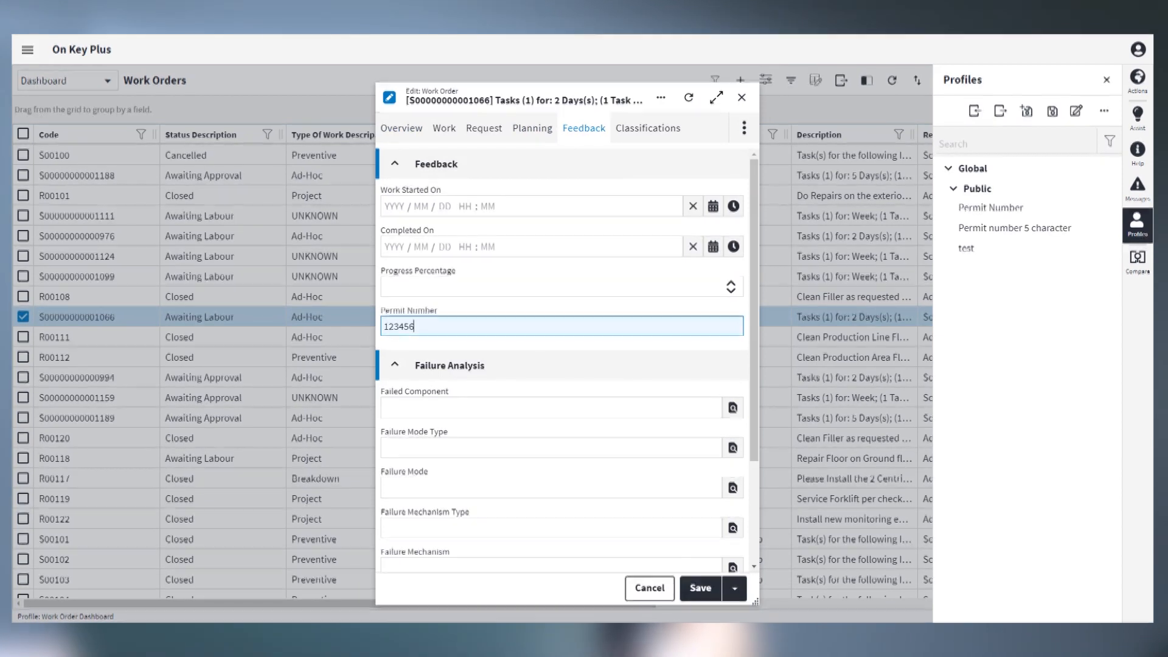
Apply the "Permit number 5 character" profile, enter 12345 as the work order's Permit Number and save it
left_click(995, 229)
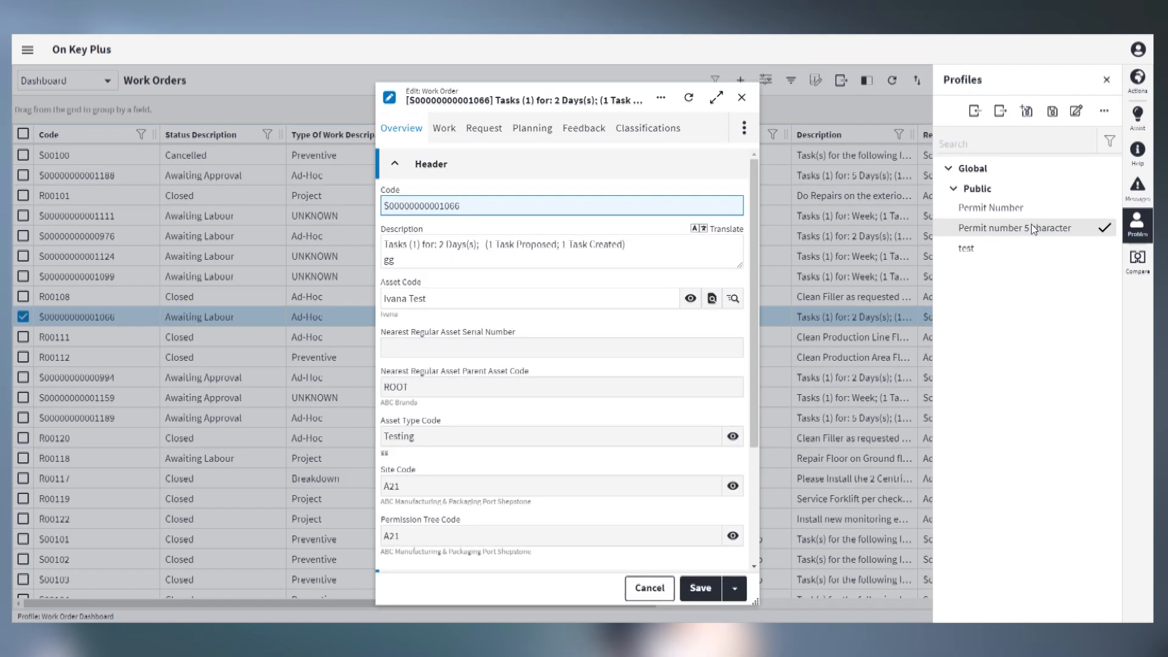
left_click(582, 129)
left_click(572, 326)
type("12345")
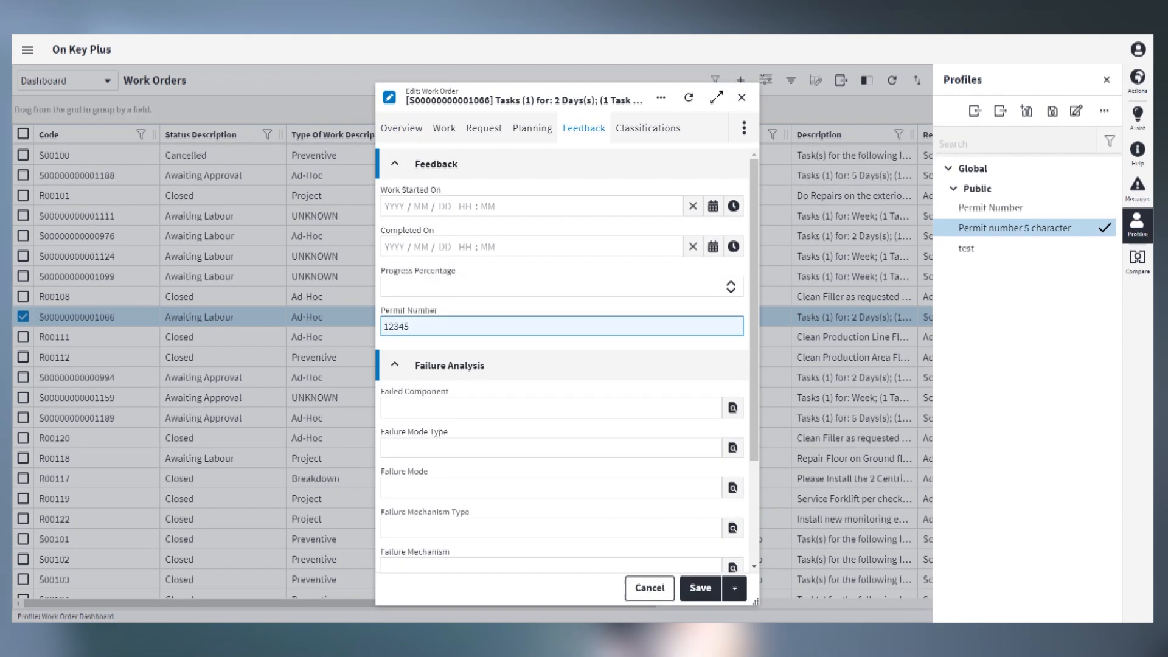
left_click(704, 590)
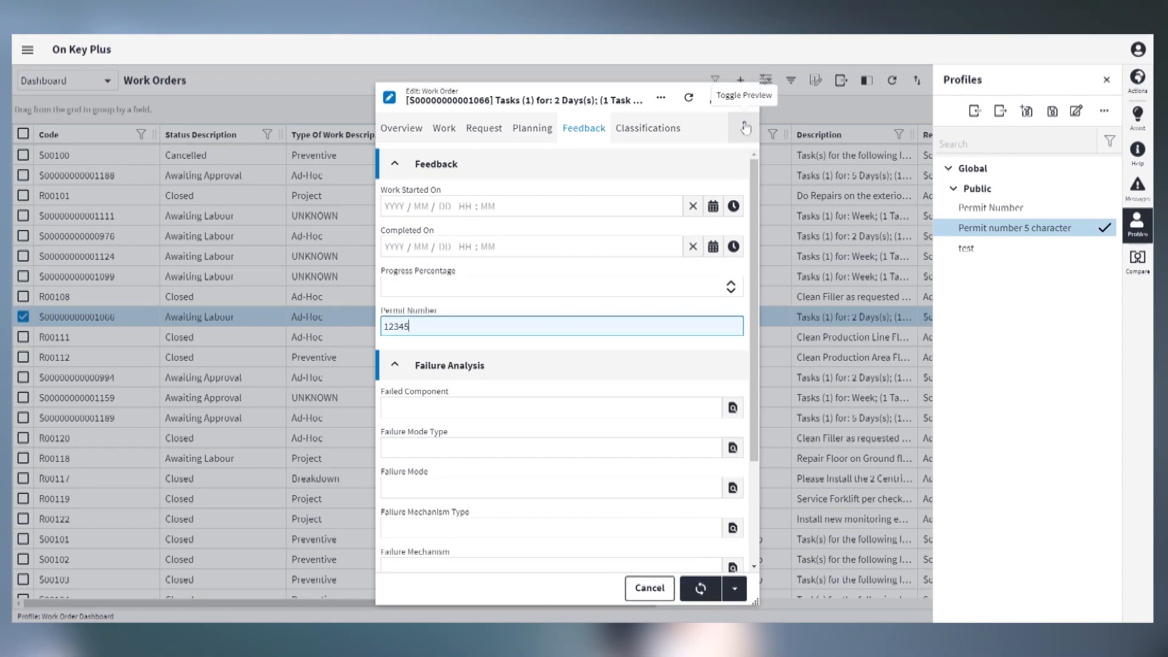
left_click(744, 102)
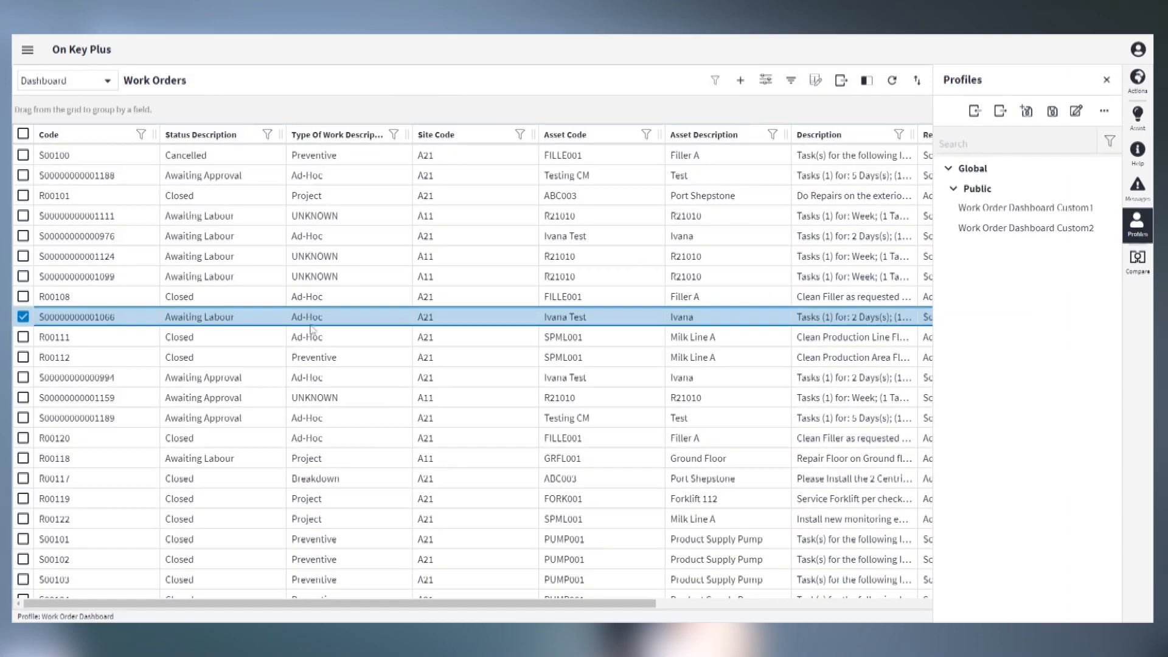
Try to save Permit Number 1234 on the twelfth-row work order under the "Permit number 5 character" profile, closing it and clearing the messages
double_click(326, 377)
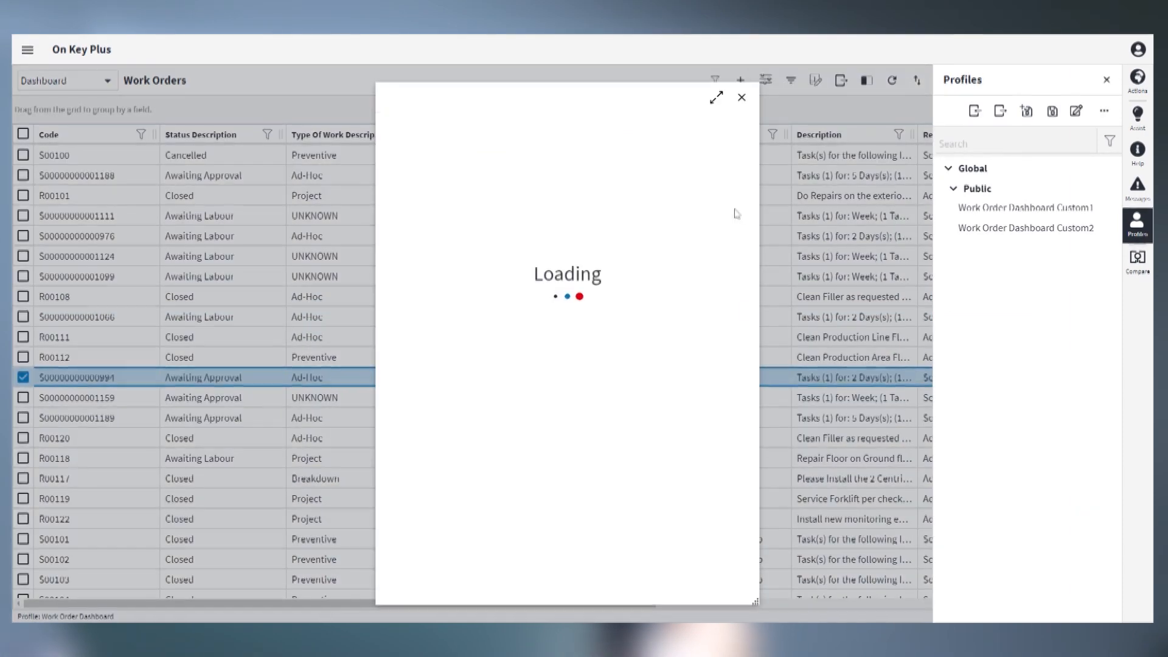
left_click(1017, 230)
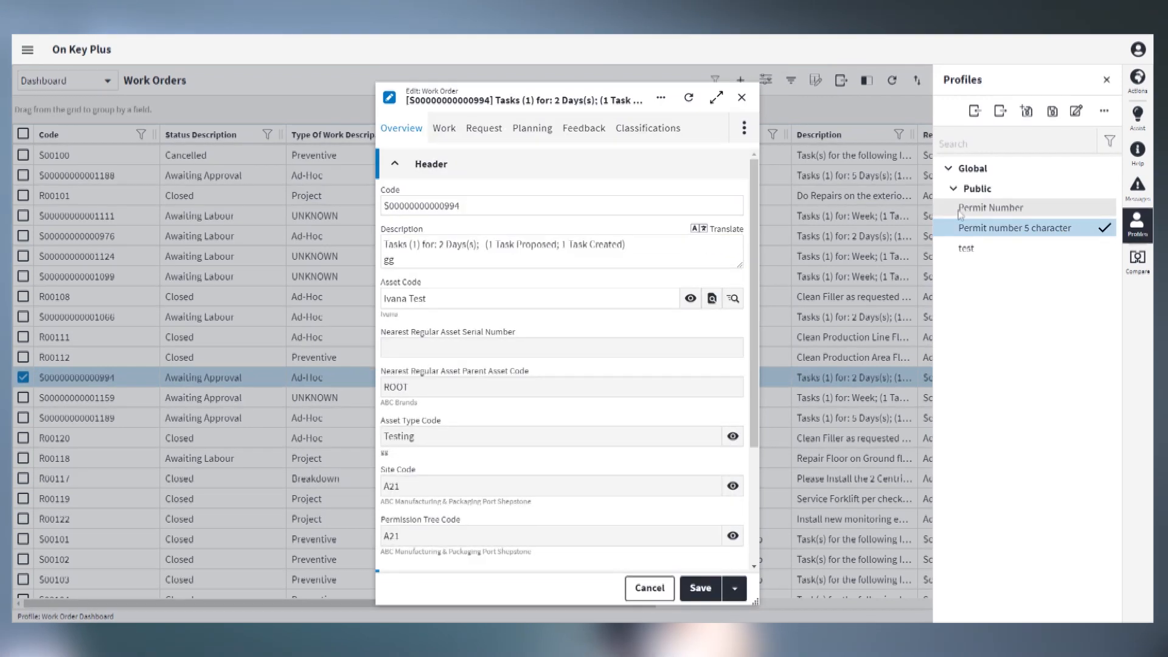
left_click(582, 130)
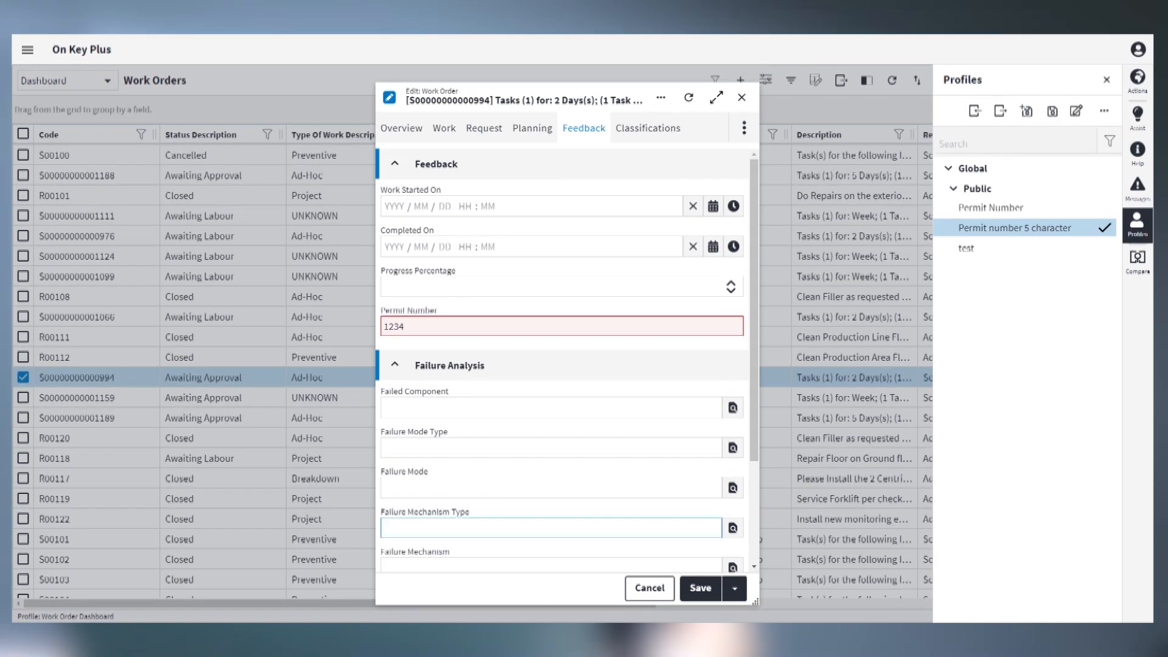
left_click(701, 588)
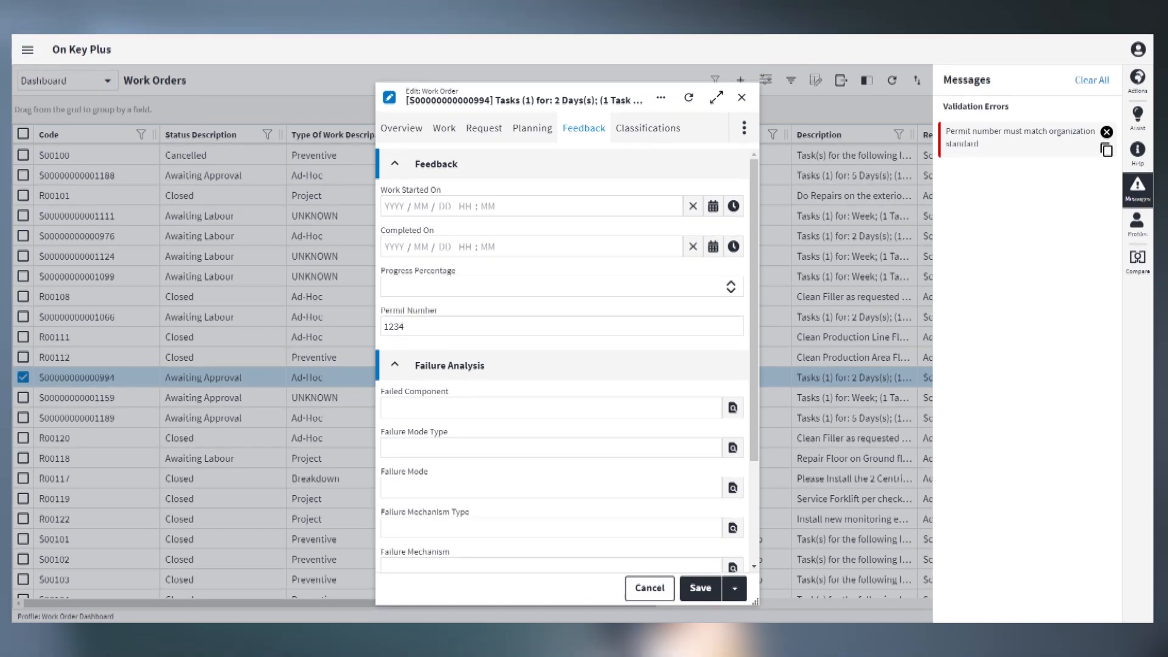
left_click(741, 98)
left_click(1084, 85)
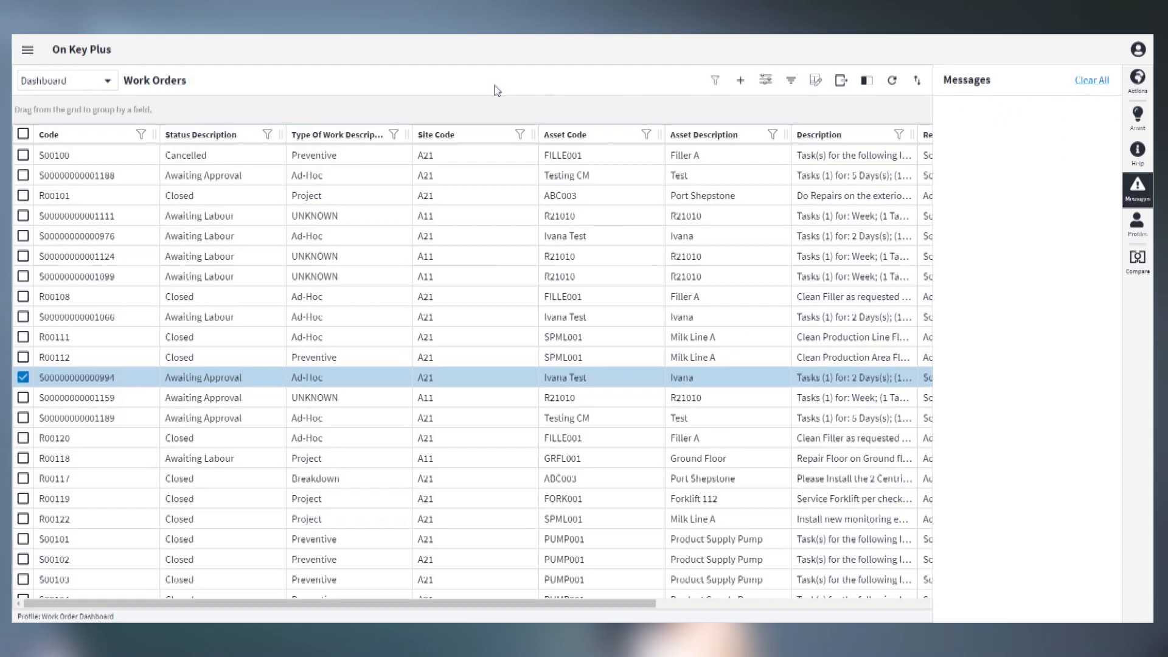
Open the Designer and load the Global Create form of Work Order for customization
left_click(28, 50)
type("design")
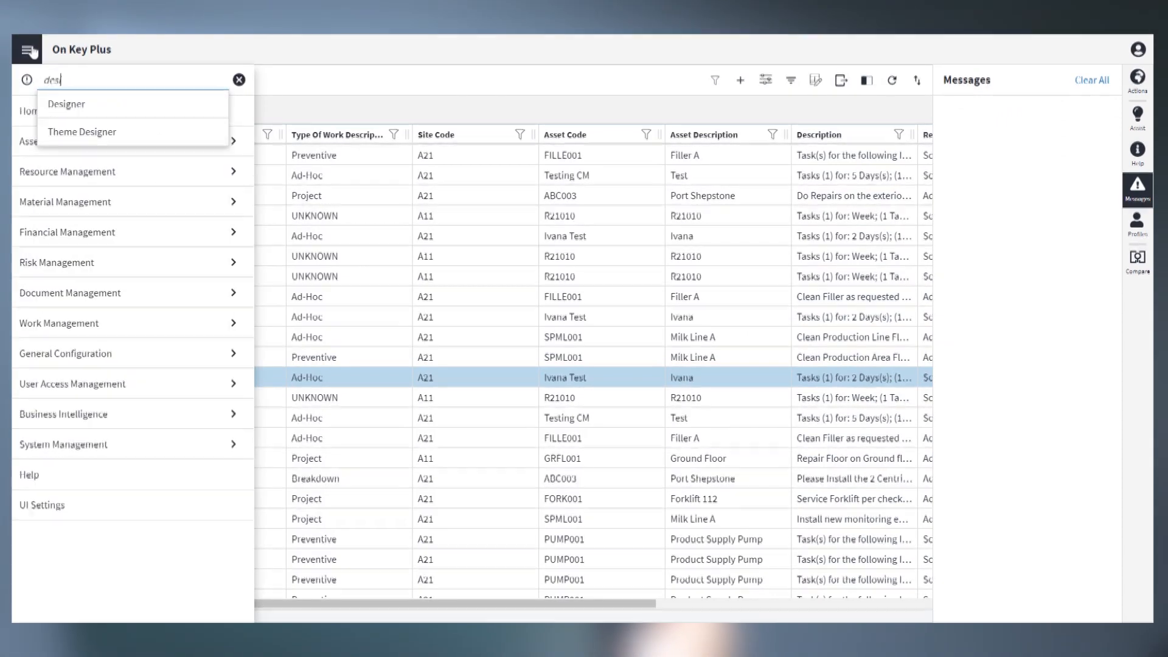
left_click(84, 107)
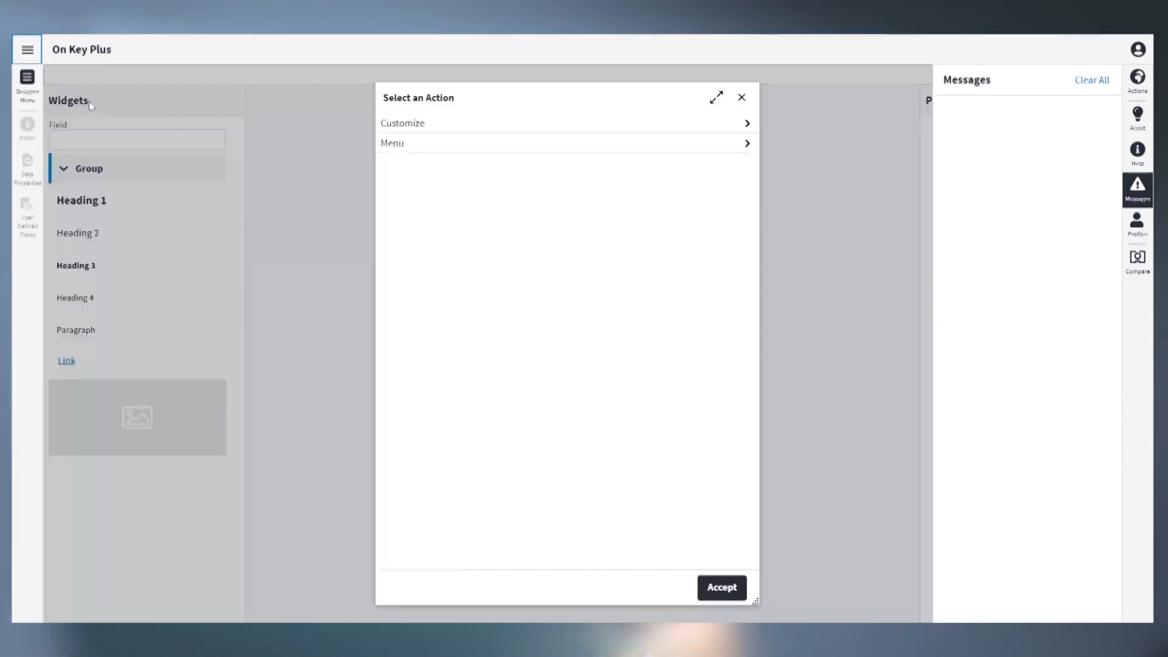
left_click(434, 124)
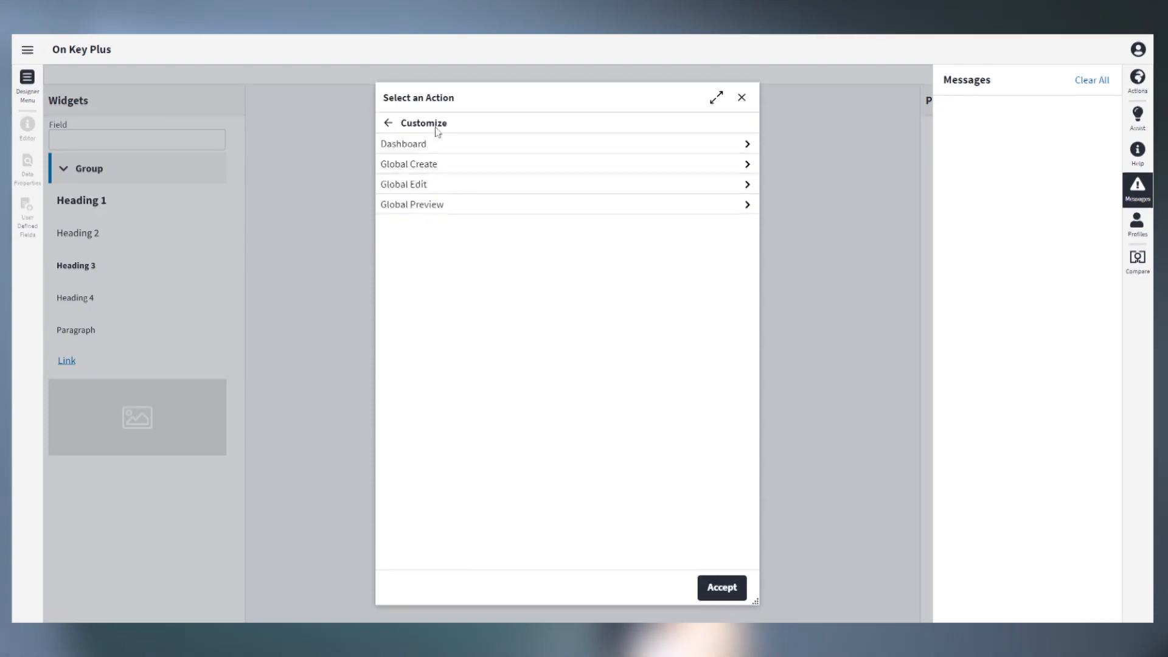
left_click(448, 166)
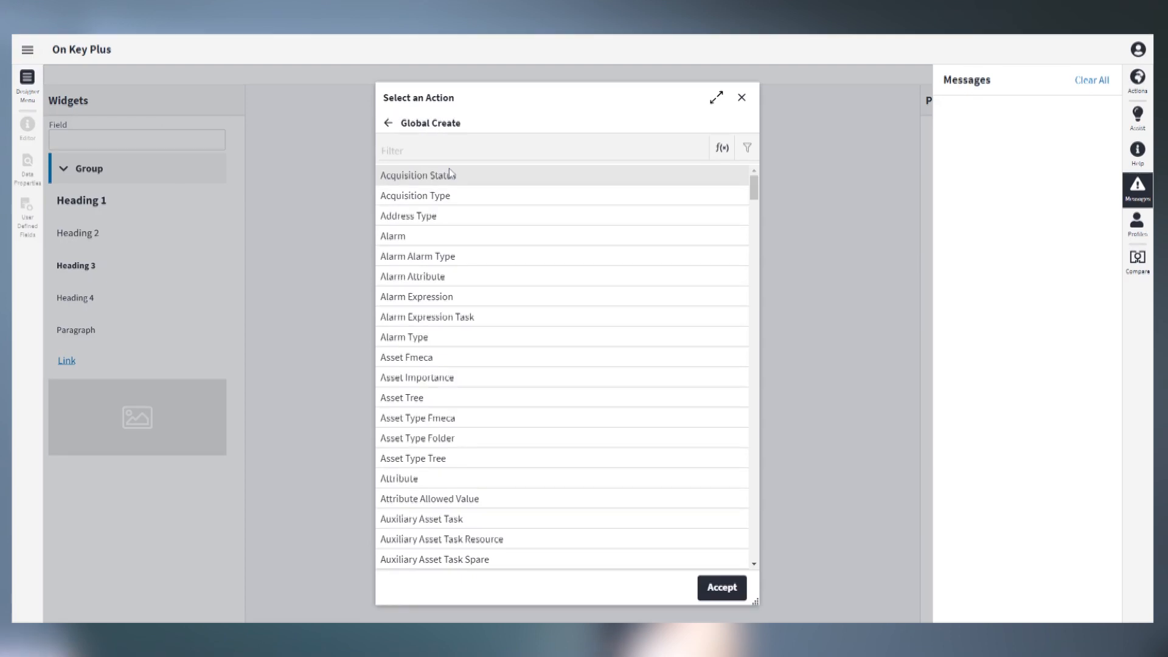
left_click(448, 151)
type("work order")
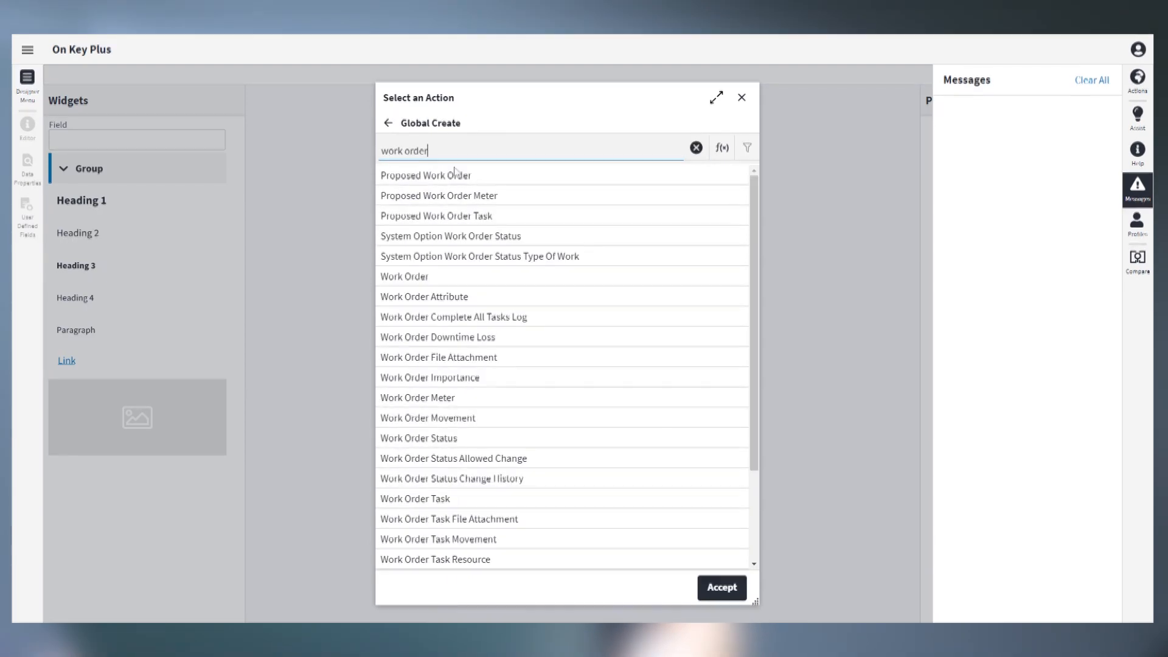
left_click(463, 277)
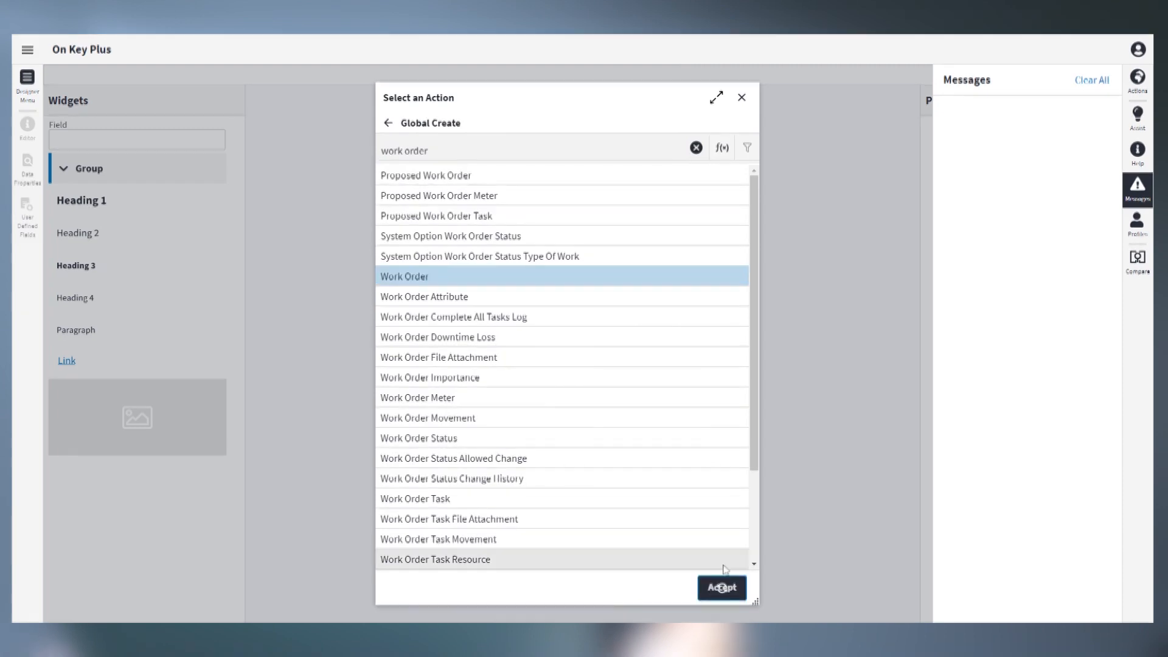
left_click(721, 585)
Add a conditional validation titled "Follow Up Work Parent WO Code" to the Work Order create form's data properties
left_click(25, 170)
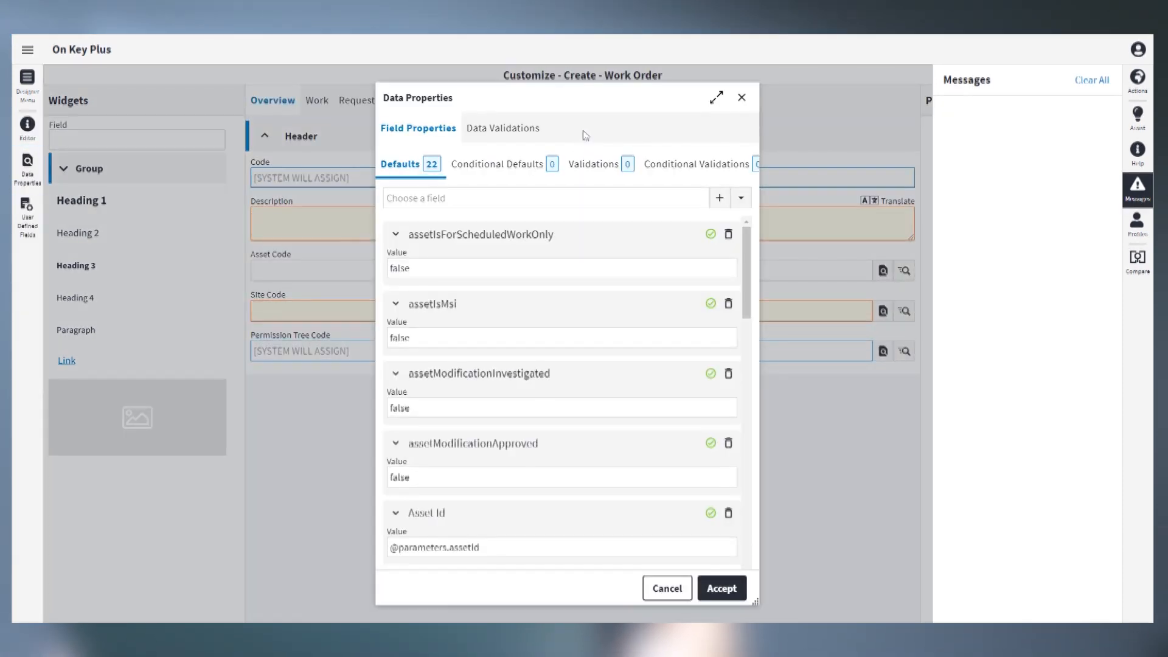
left_click(689, 170)
left_click(463, 198)
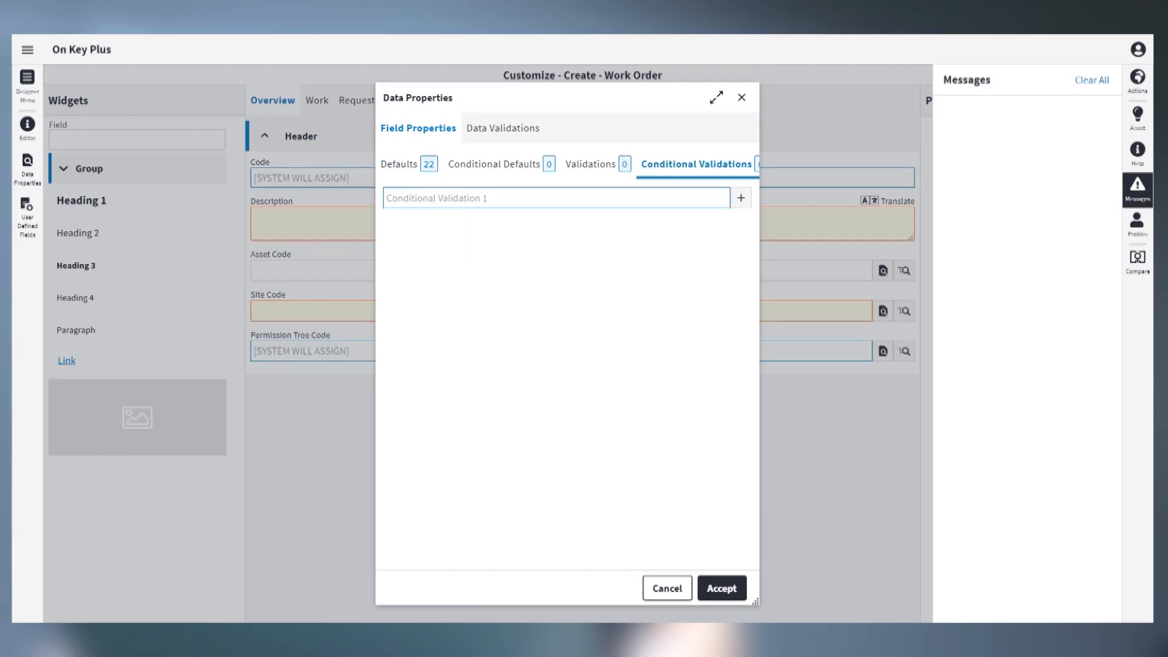
type("FOllo")
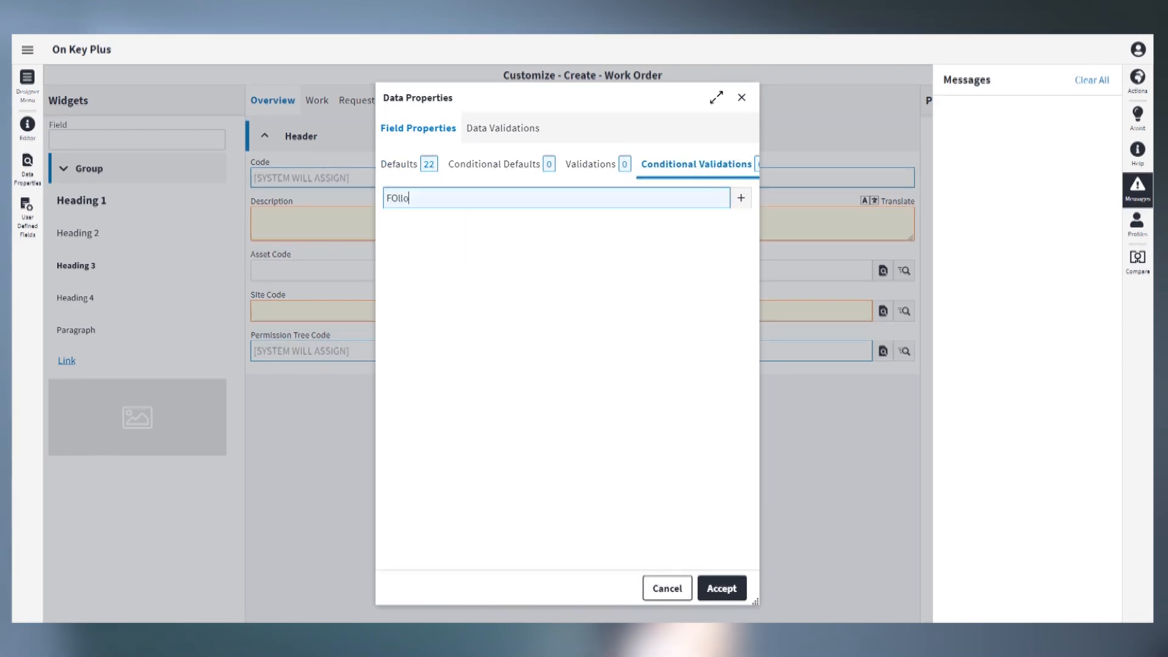
type("w Up Work PArent WOrk")
key("BackSpace")
key("BackSpace")
key("BackSpace")
key("BackSpace")
key("BackSpace")
key("BackSpace")
key("BackSpace")
key("BackSpace")
key("BackSpace")
key("BackSpace")
key("BackSpace")
key("BackSpace")
key("BackSpace")
key("BackSpace")
key("BackSpace")
key("BackSpace")
key("BackSpace")
key("BackSpace")
key("BackSpace")
key("BackSpace")
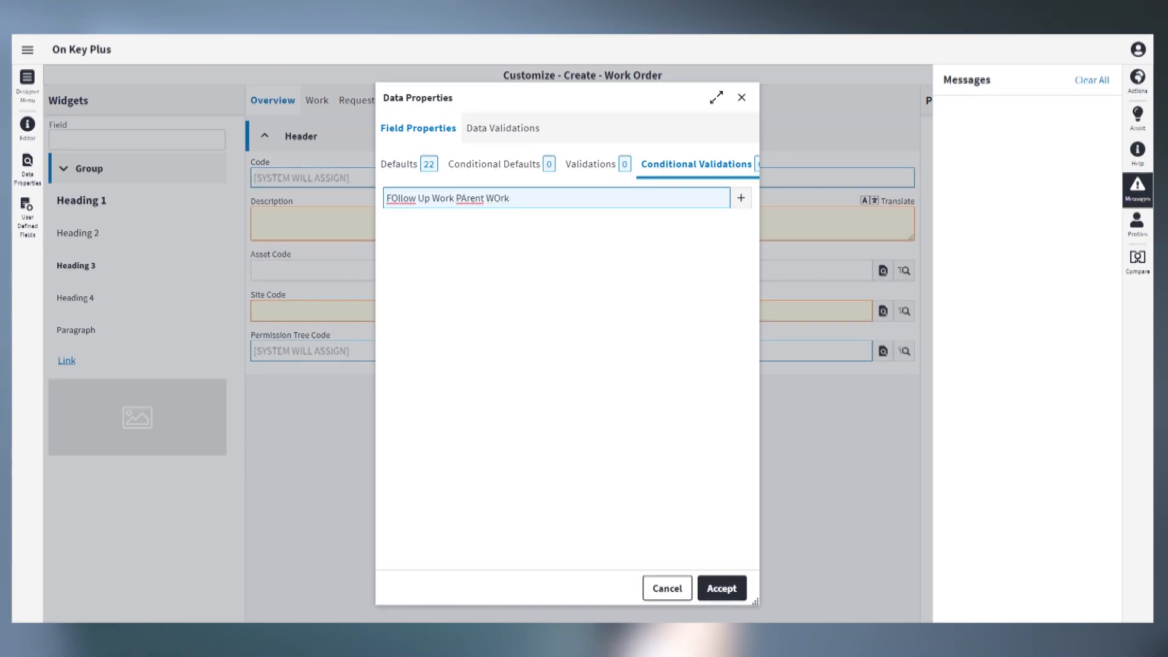
type("Fo")
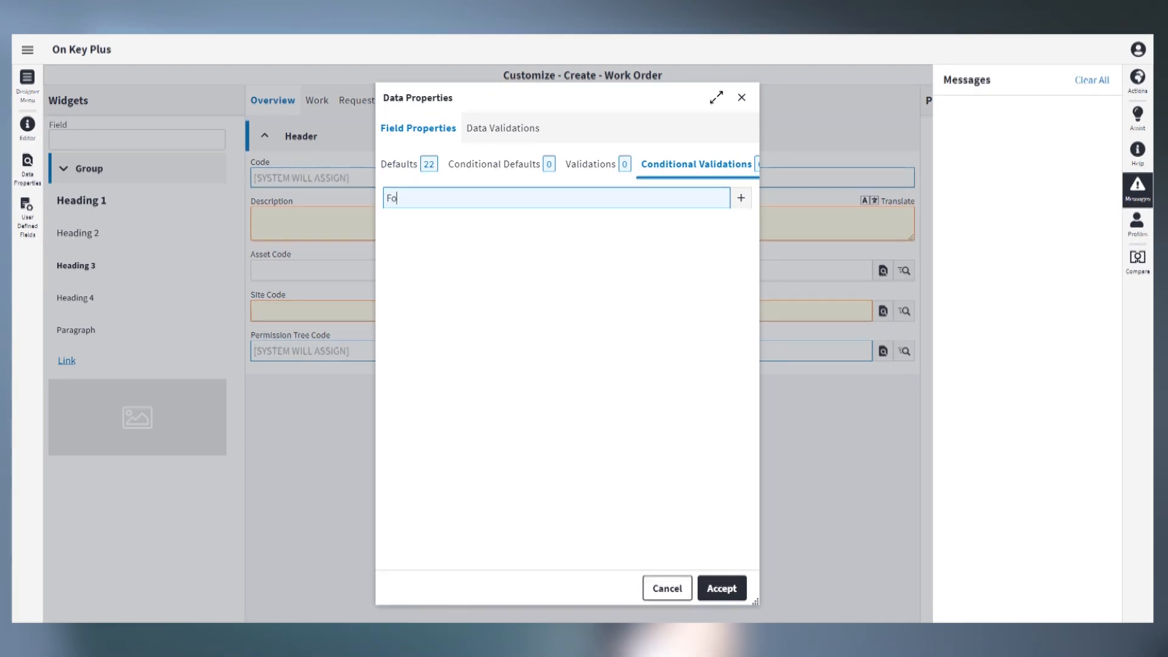
type("llow Up Work Parent W")
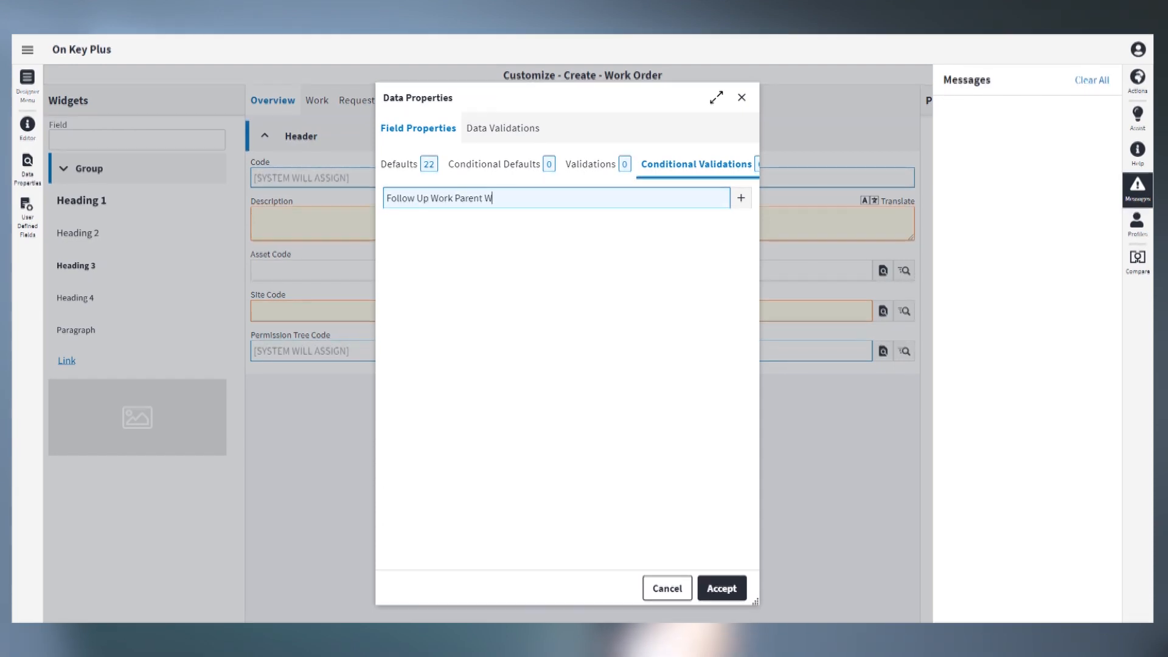
type("O COd")
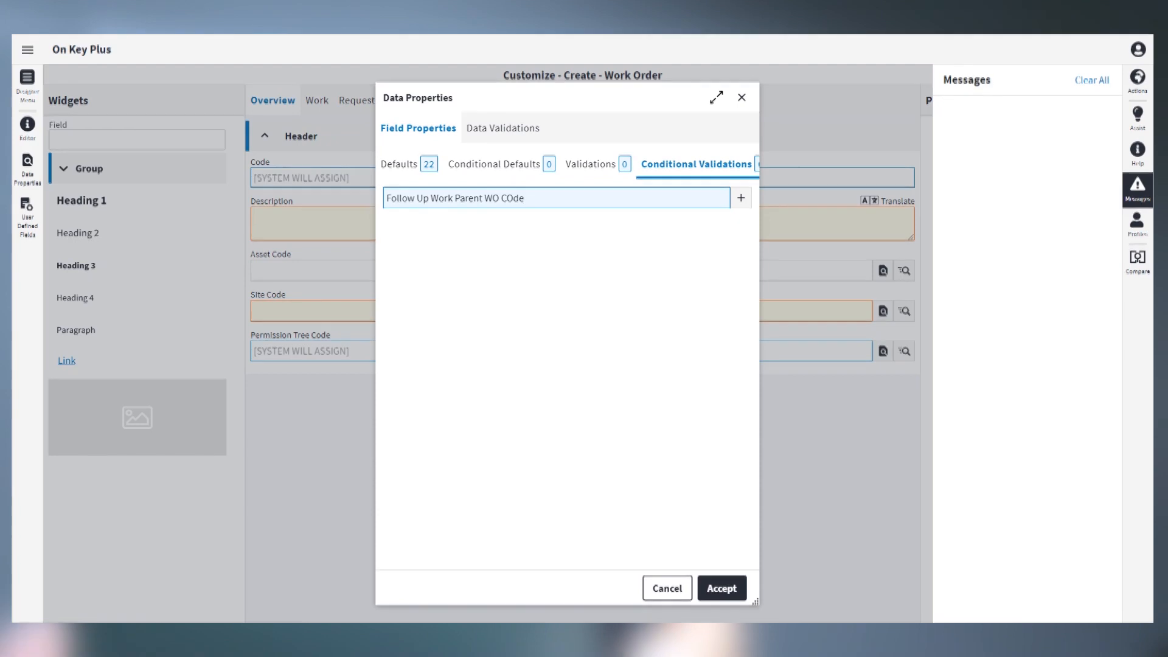
type("e")
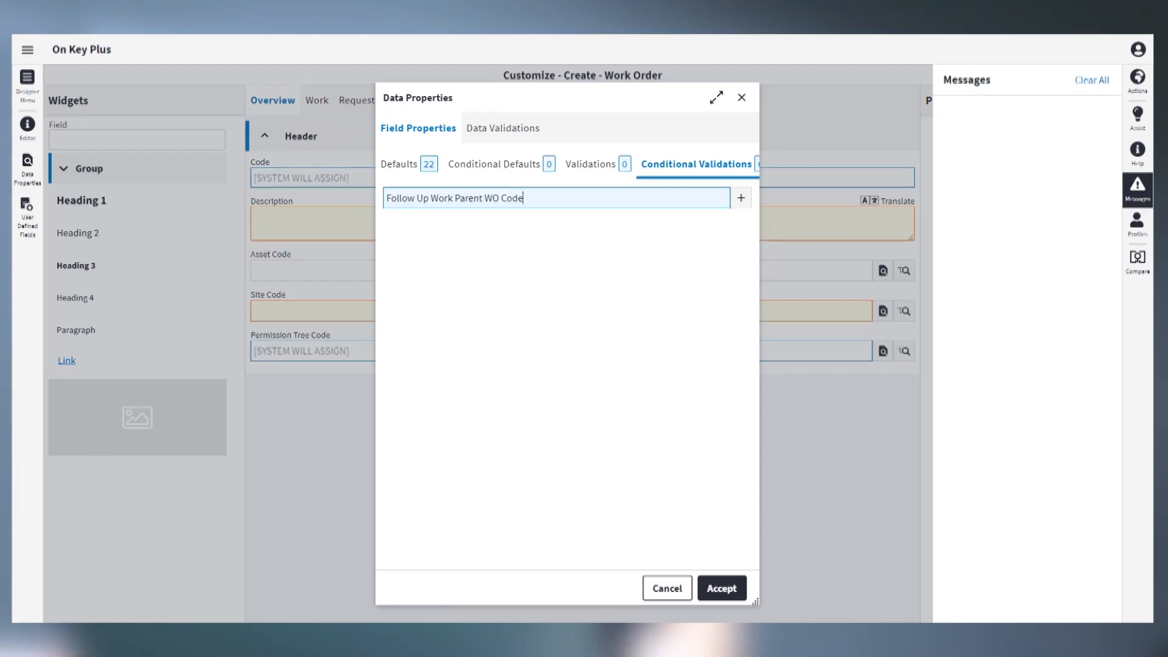
left_click(740, 200)
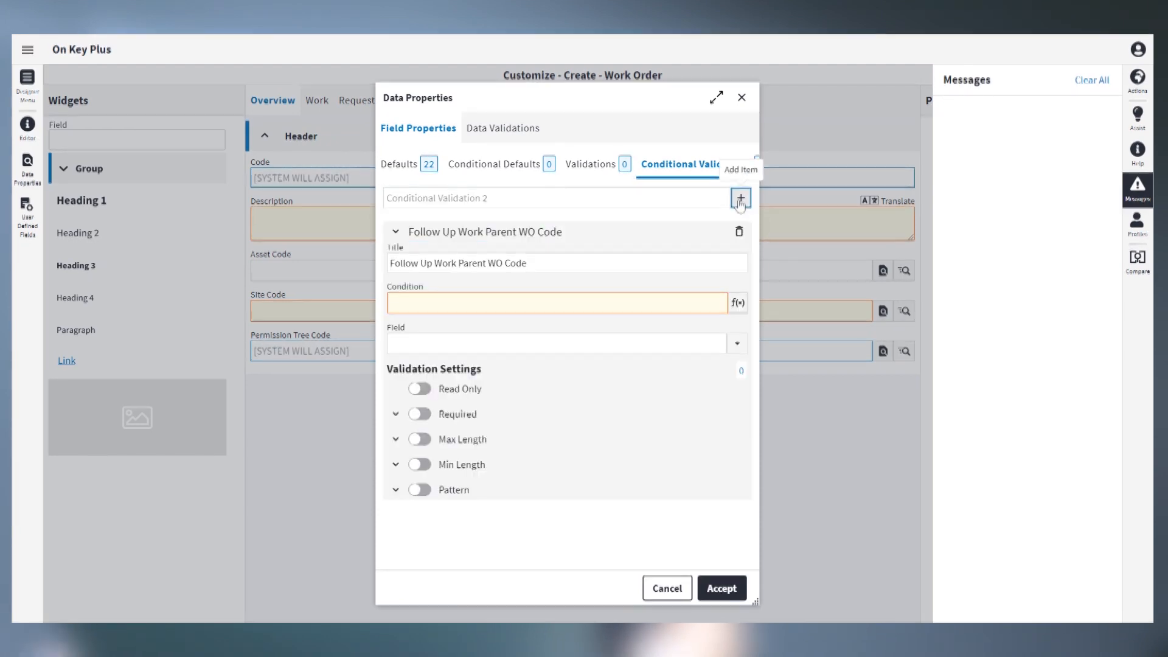
Set the condition of the Follow Up Work Parent WO Code validation to typeOfWorkCode = 'FOL'
left_click(737, 304)
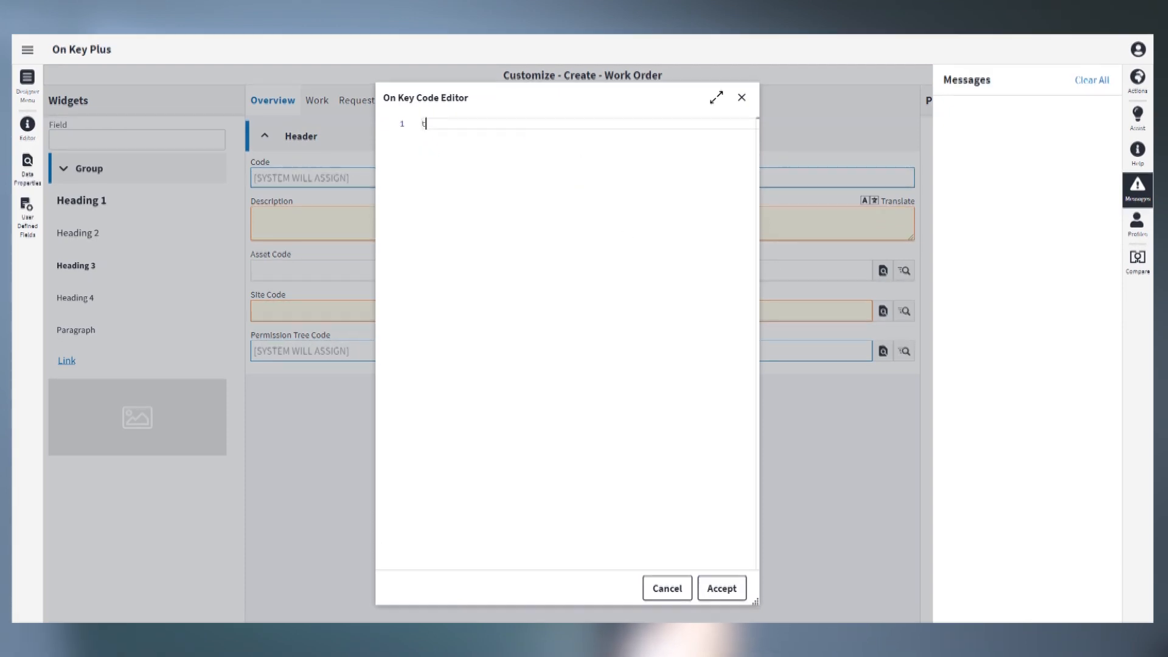
type("type")
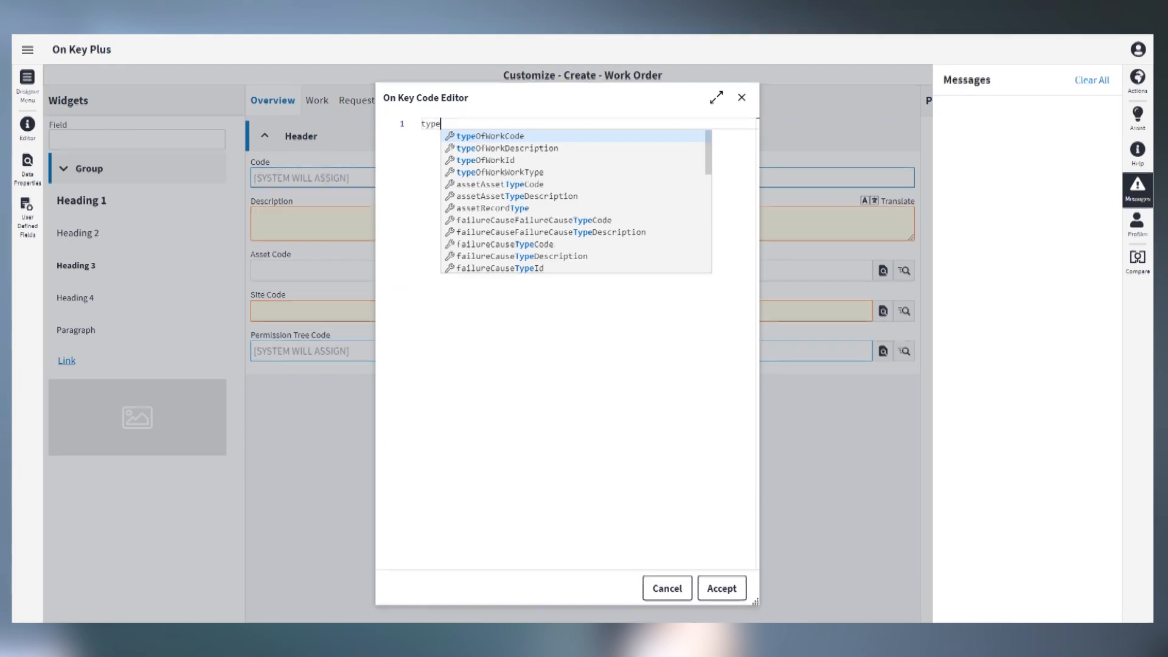
key("Return")
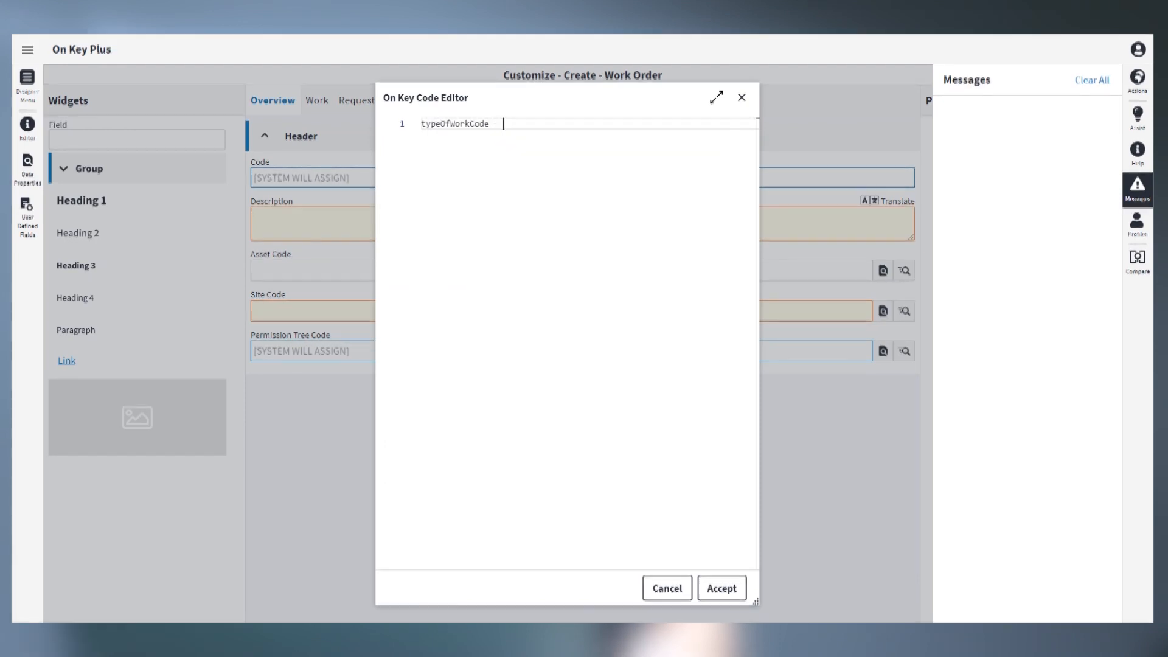
type("= 'FOL")
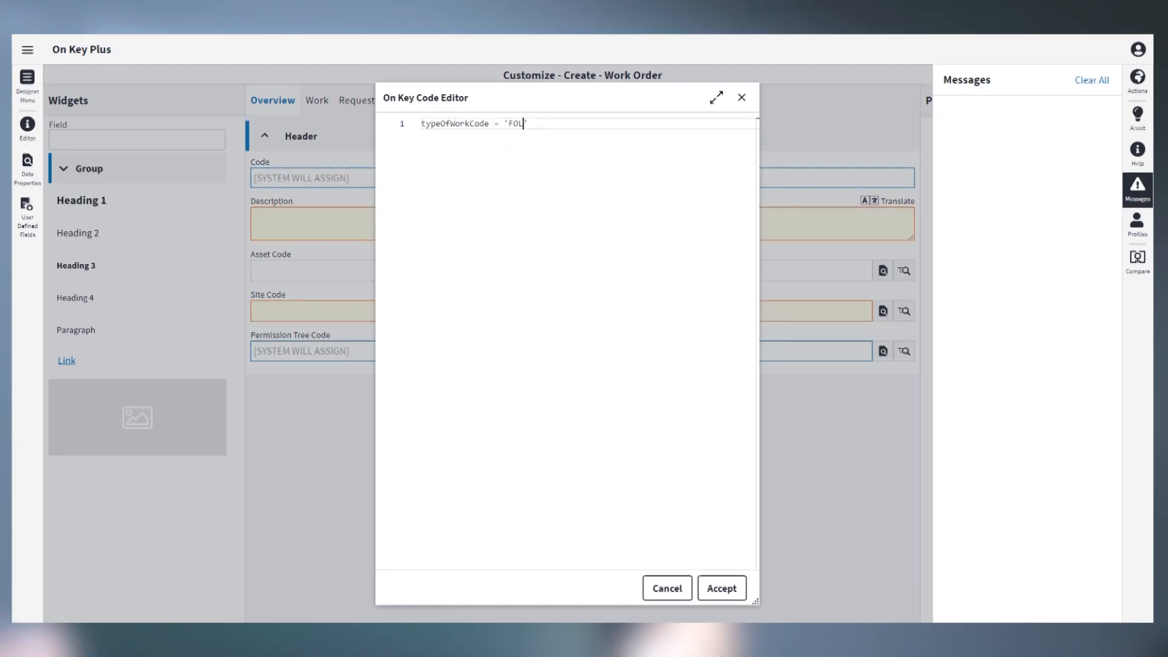
left_click(721, 589)
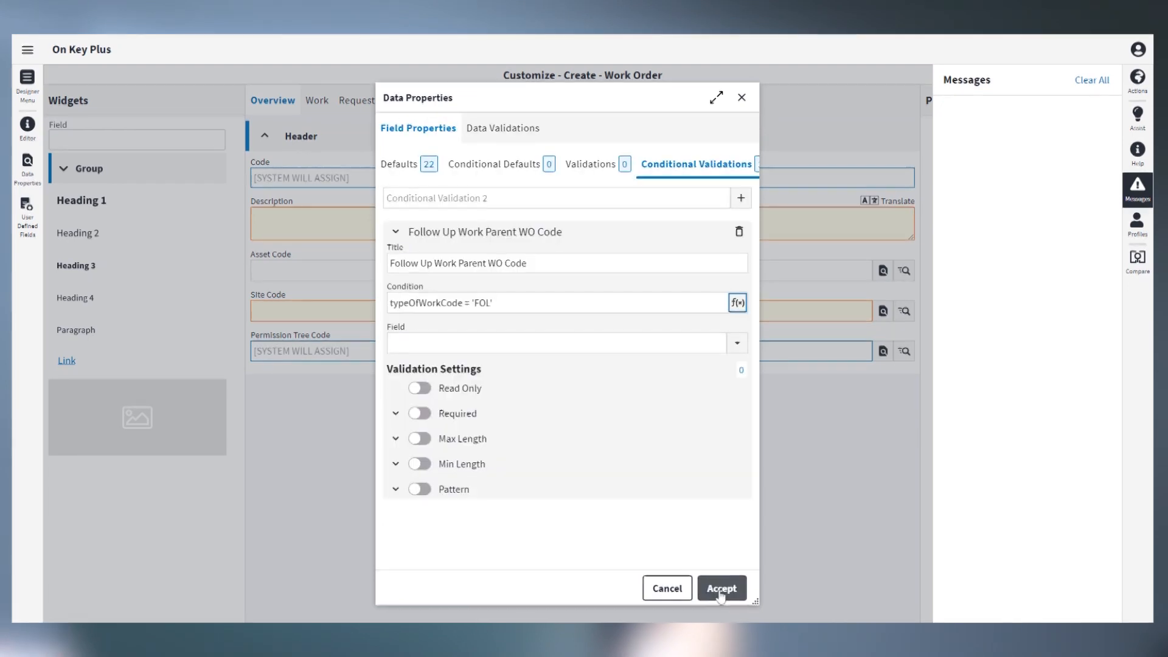
Apply the conditional validation to the Parent Work Order Code field and make that field required
left_click(736, 344)
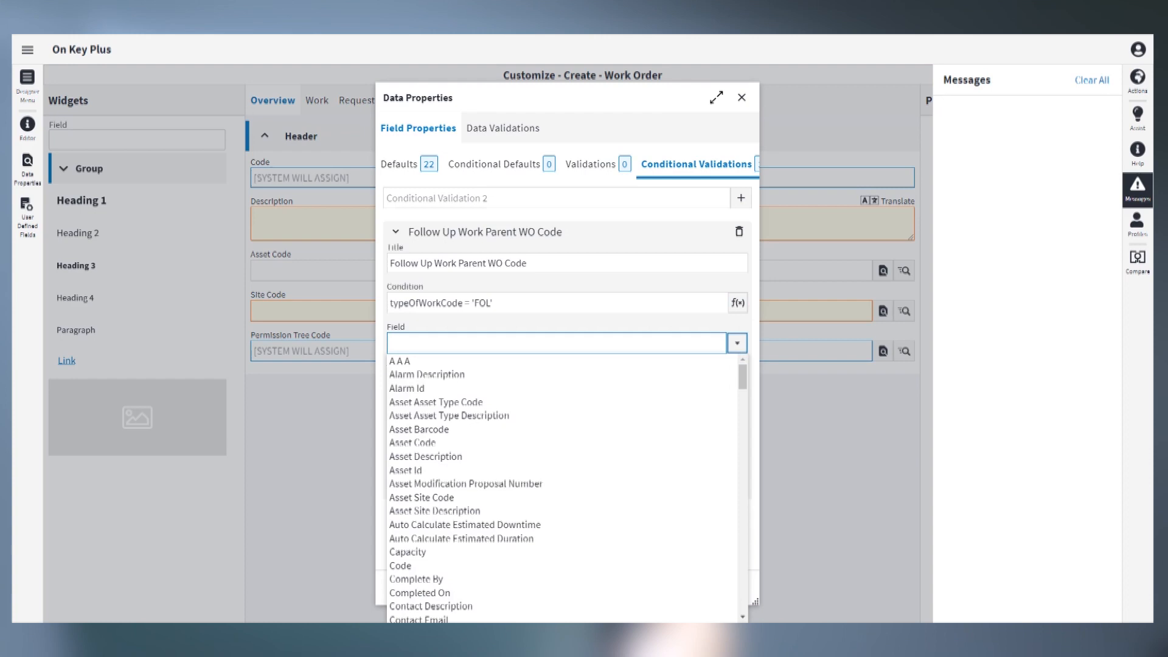
type("pa")
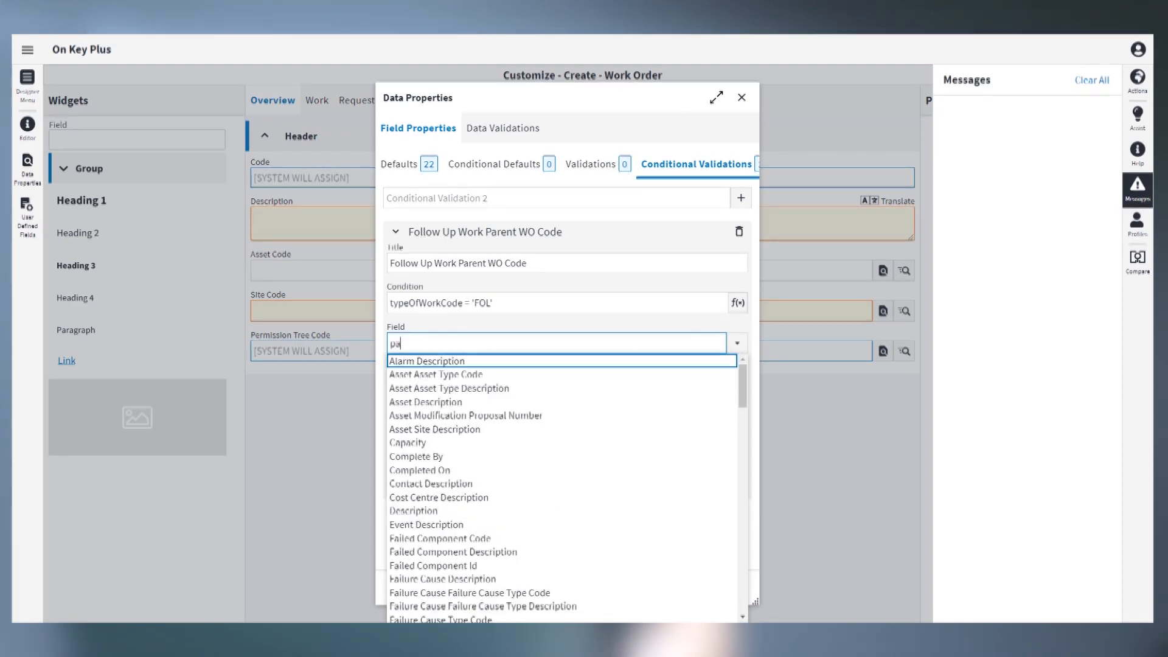
type("rent")
left_click(696, 361)
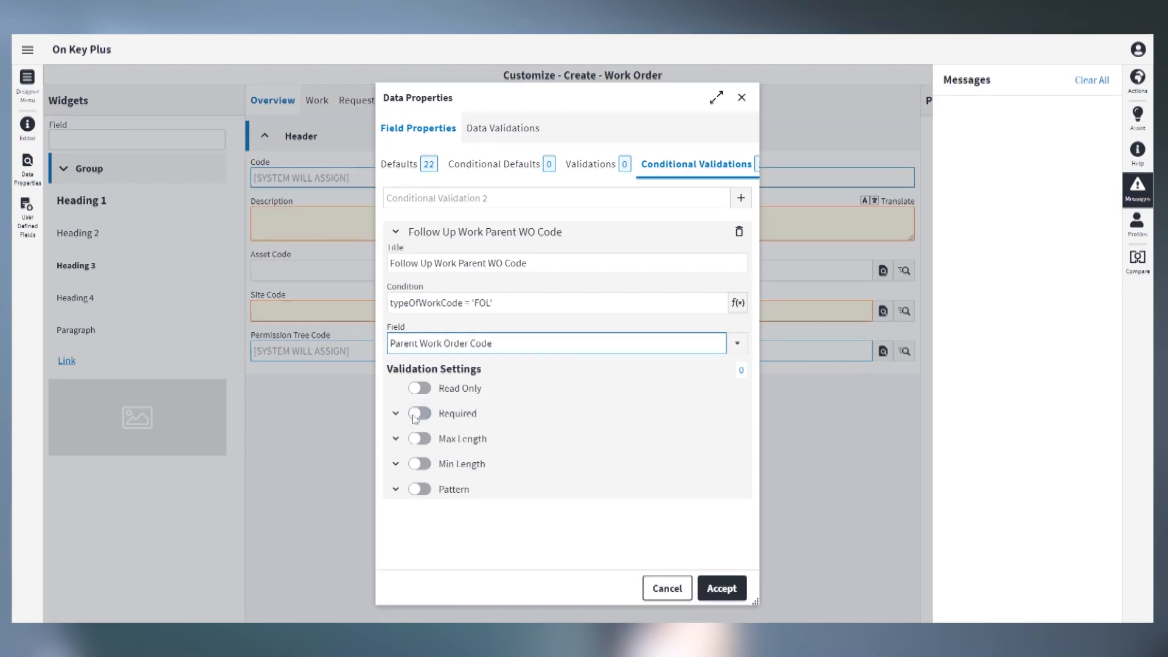
left_click(416, 415)
Set the required error message to "Parent WO Code is compulsory when Follow Up Work" and accept the data properties
left_click(427, 445)
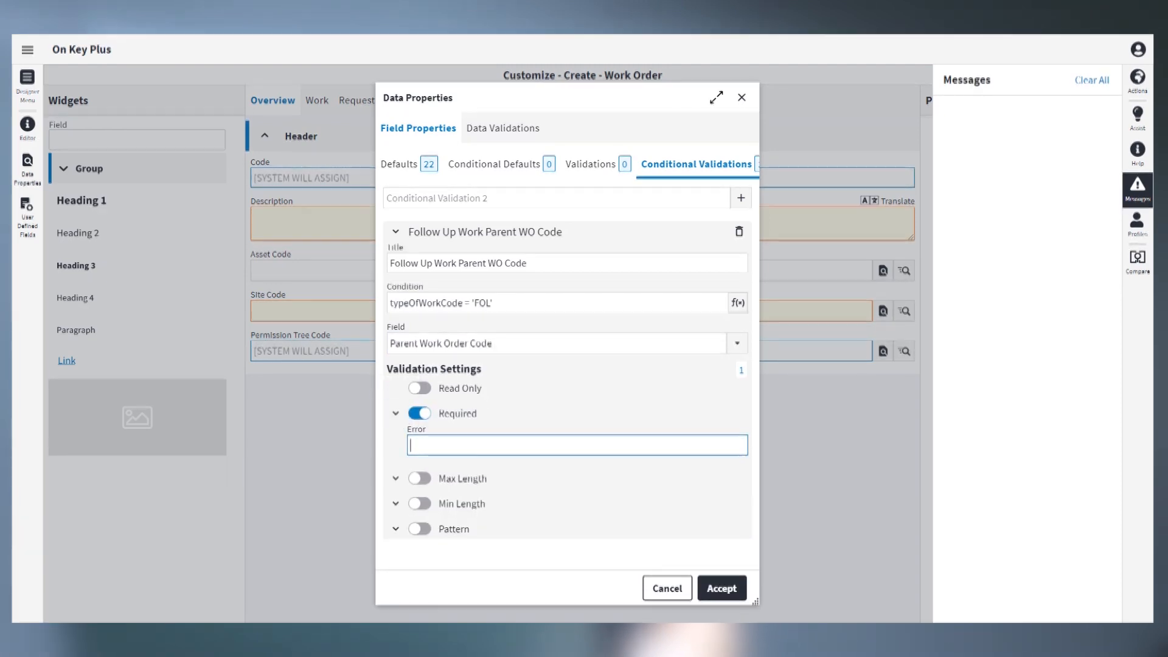
type("Parent Wo")
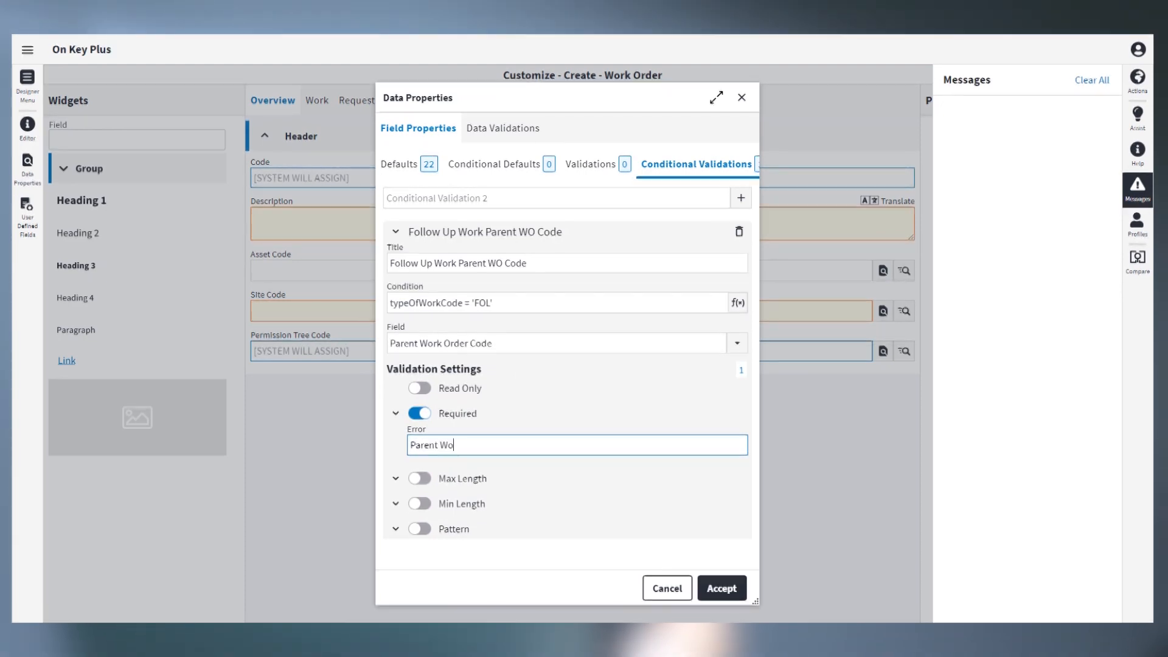
key("BackSpace")
type("O COd")
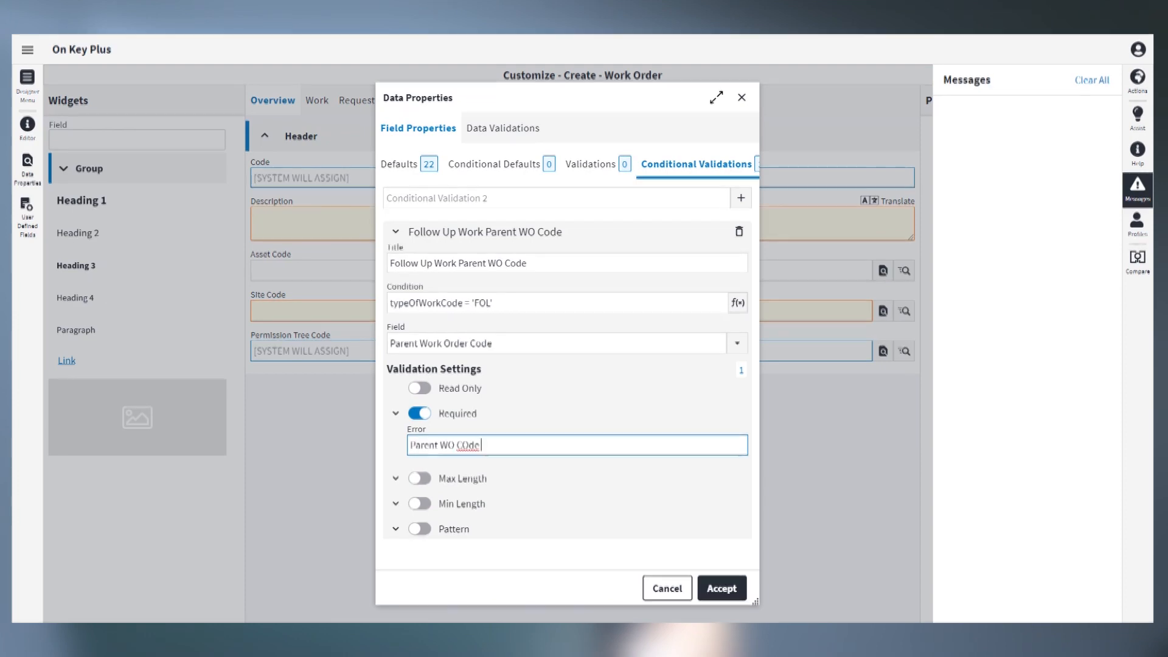
key("BackSpace")
type("ode is ")
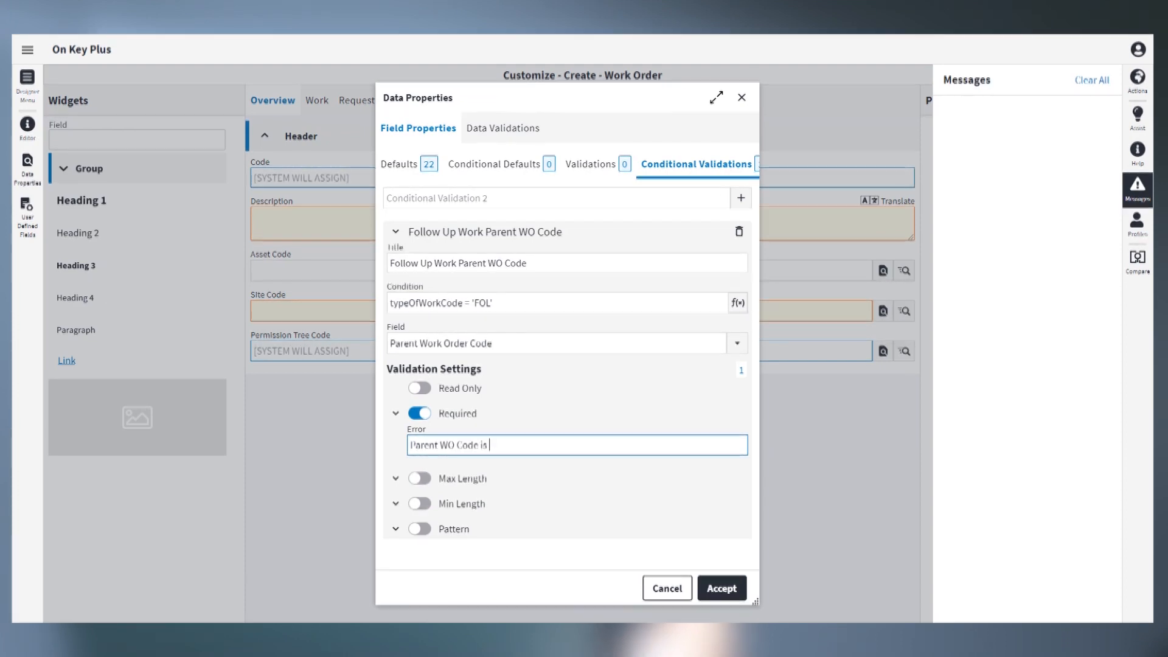
type("compulsory when ")
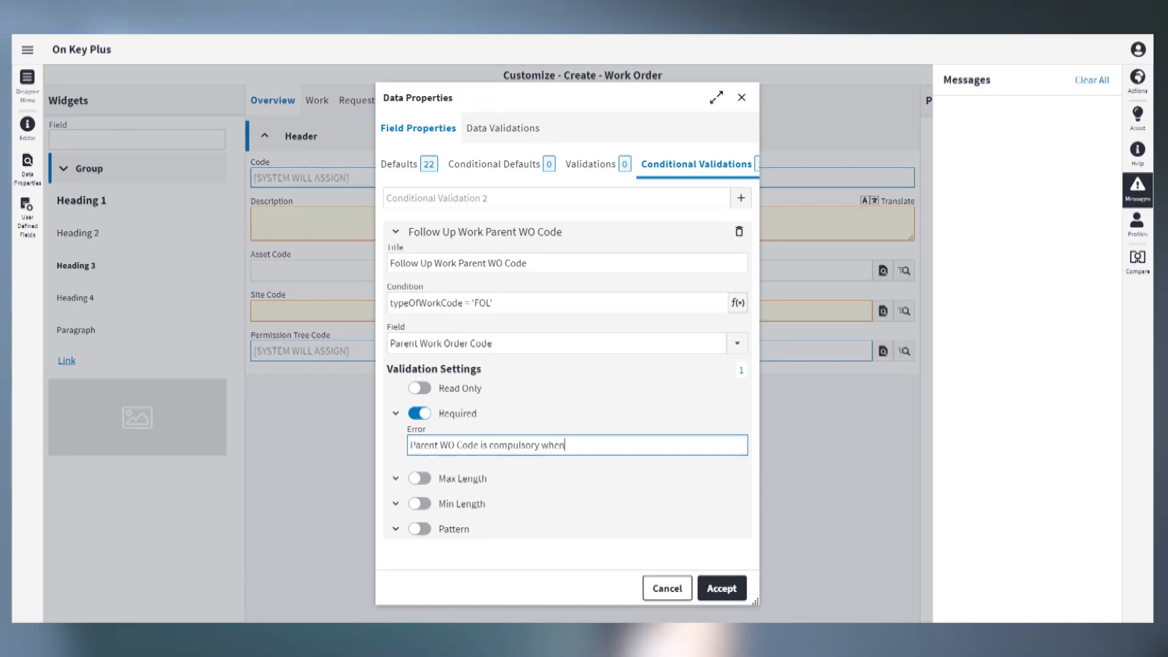
type("Foll")
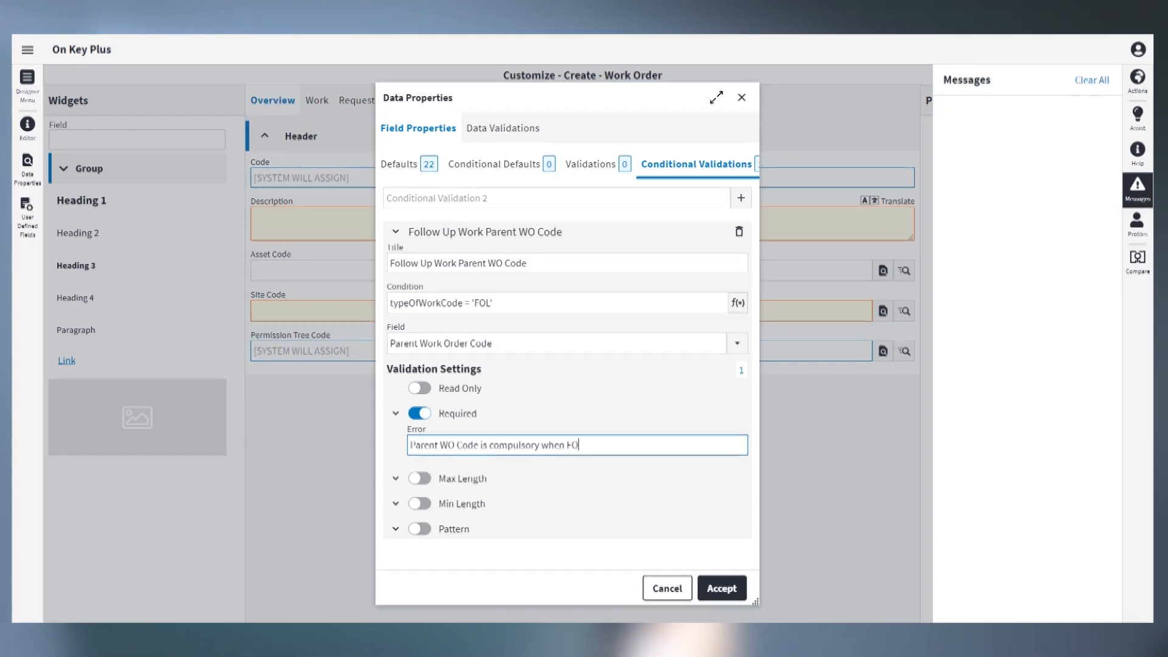
type("ow Up Work")
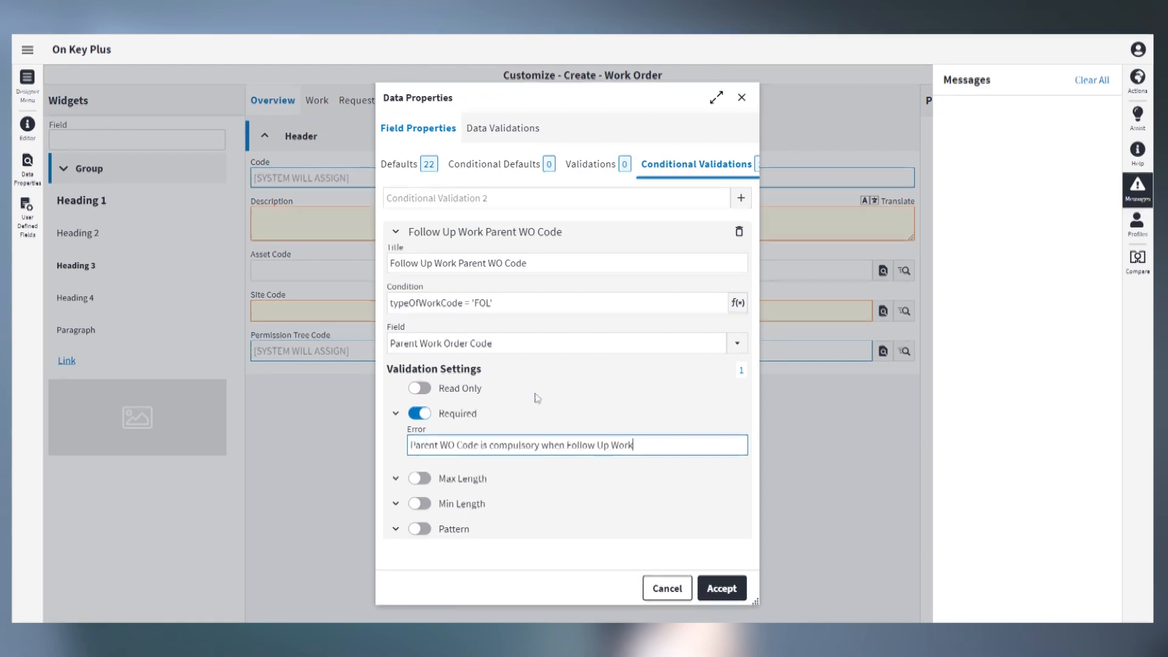
left_click(723, 589)
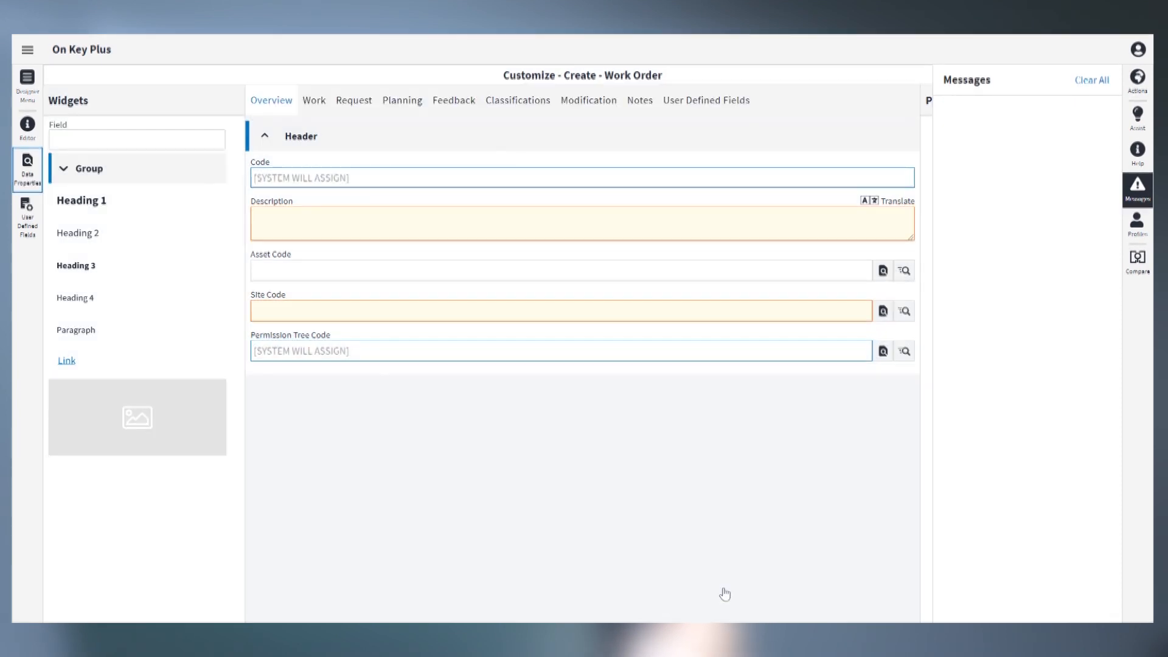
Save the customized Work Order create form as a new profile named "Follow Up Work"
left_click(1135, 232)
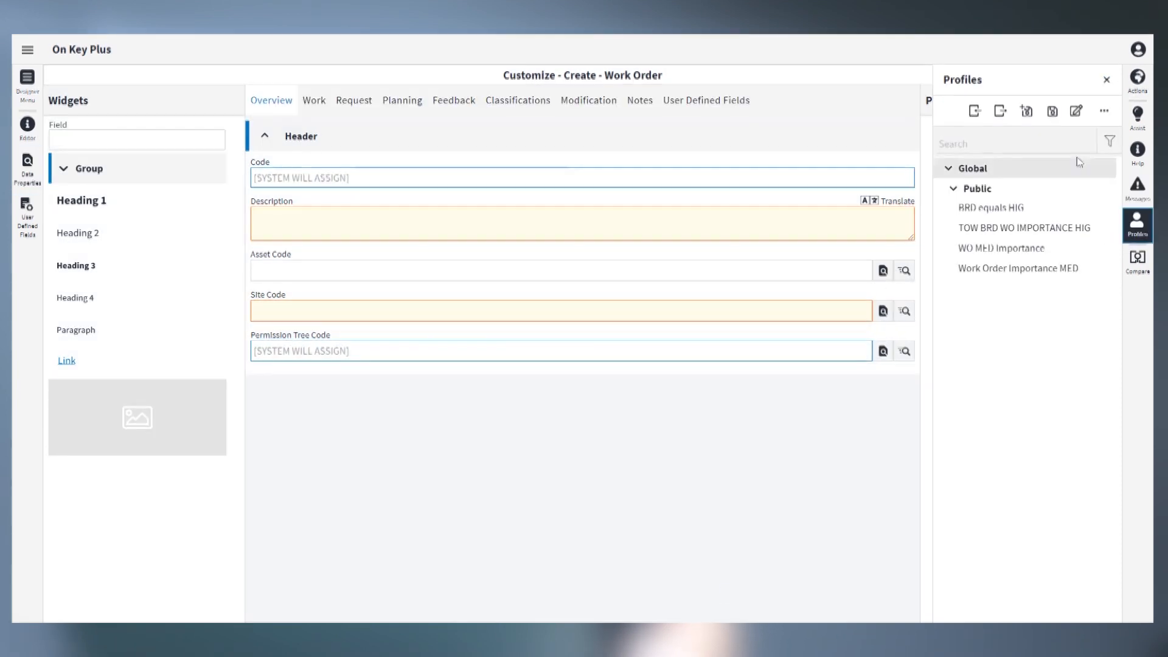
left_click(1027, 111)
type("Follow U")
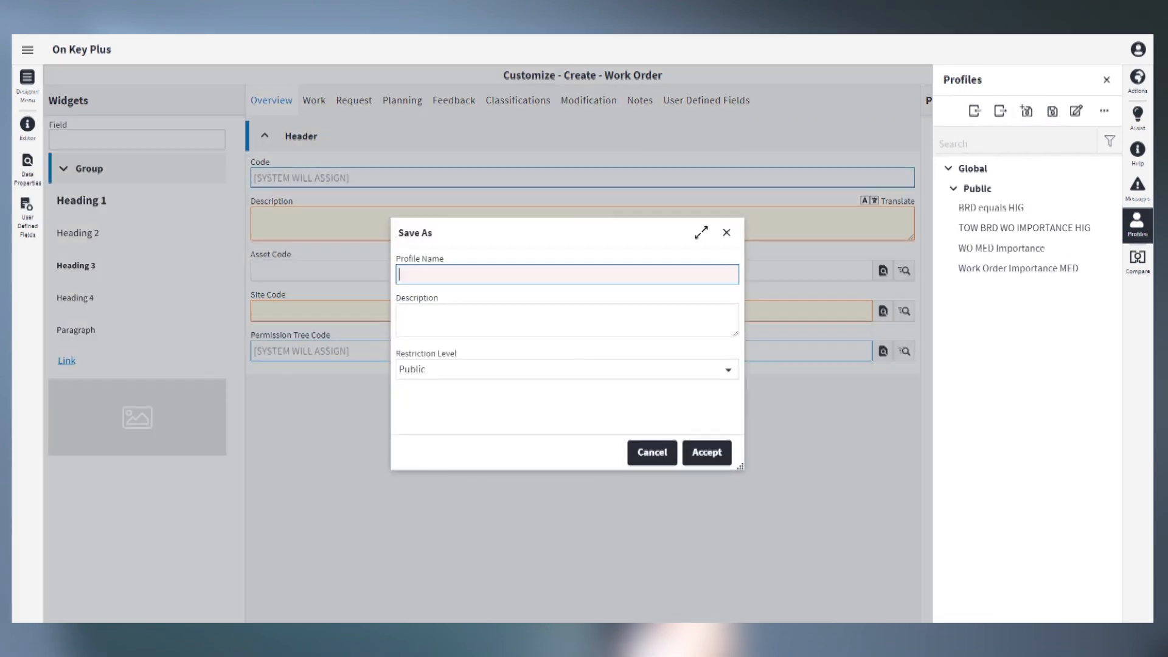
type("p Work")
left_click(694, 456)
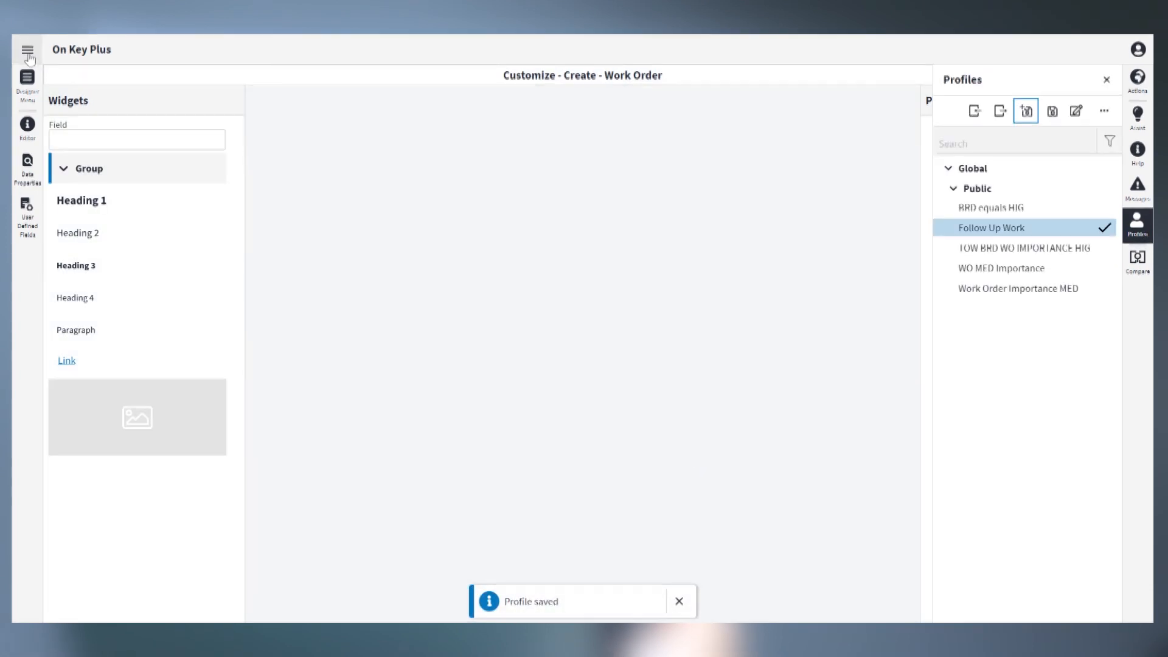
Open the Work Orders list and start creating a new work order
left_click(28, 50)
type("work")
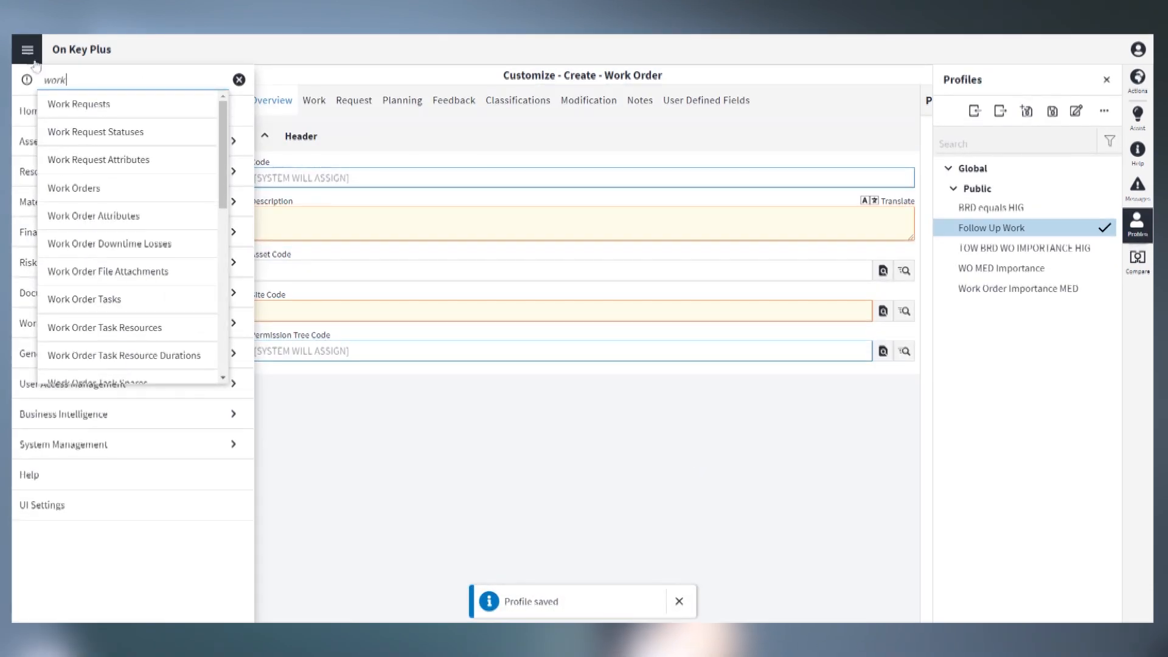
left_click(76, 188)
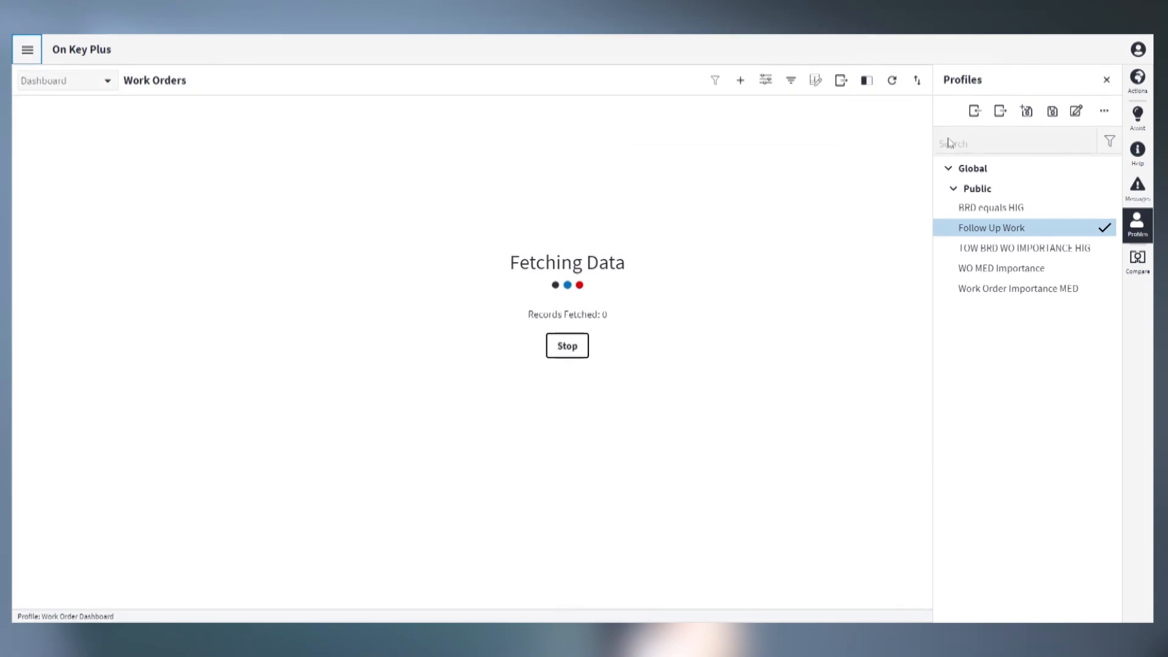
left_click(740, 80)
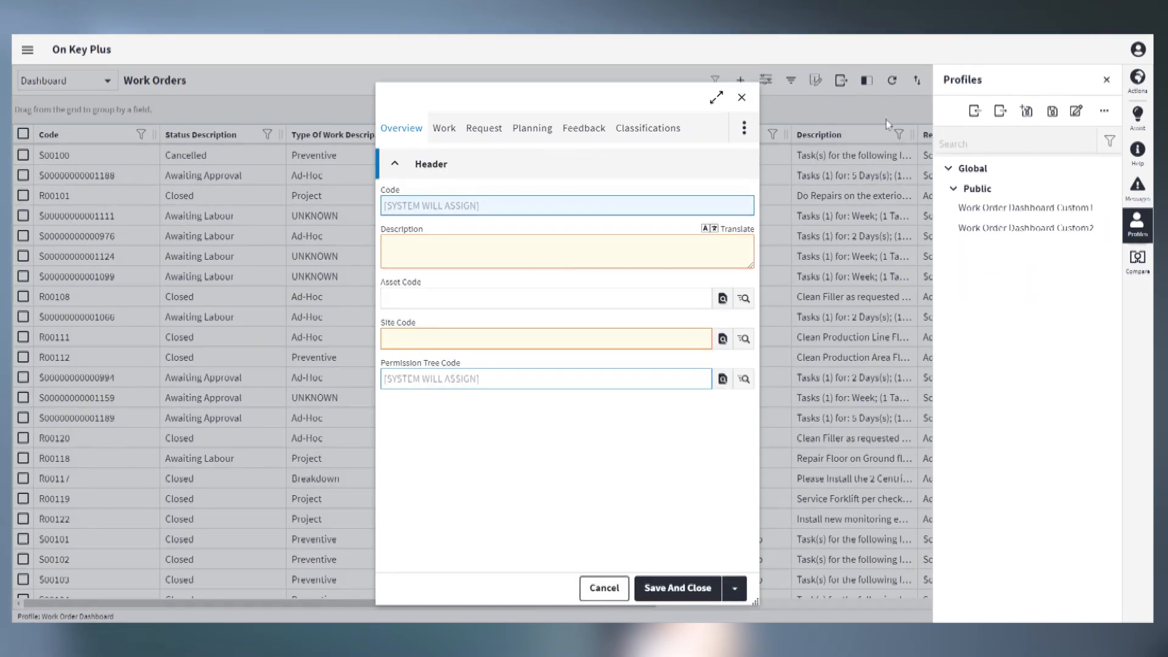
Review the new work order's Planning and Request fields and apply the Follow Up Work profile to the form
left_click(533, 138)
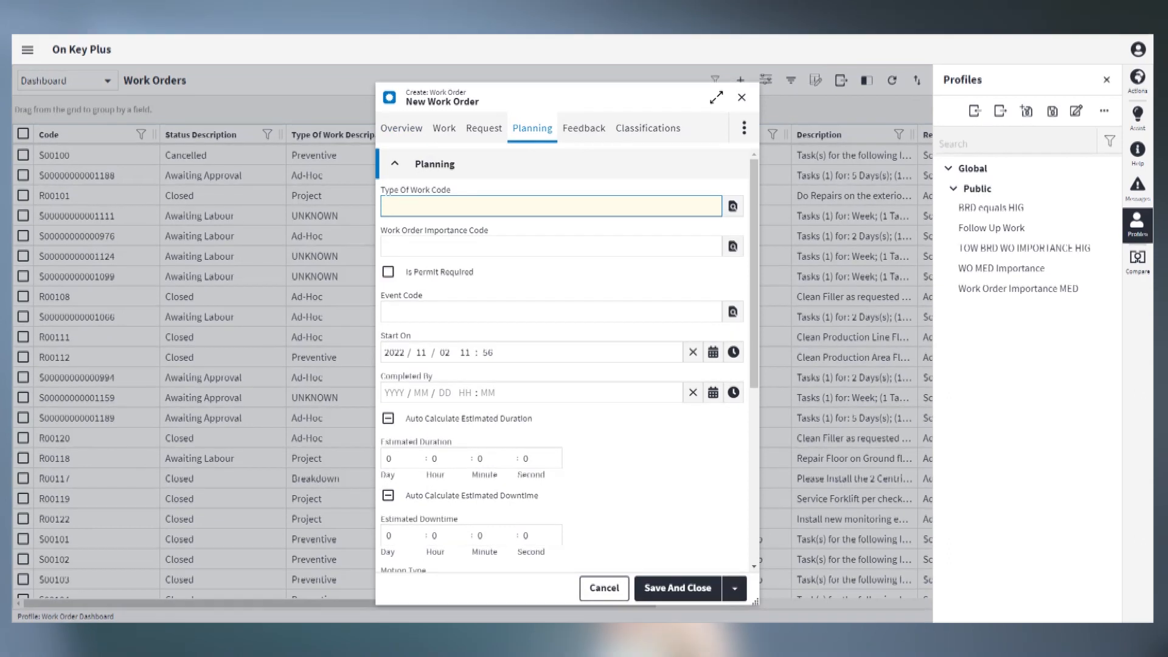
left_click(489, 138)
scroll(540, 322, "down", 3)
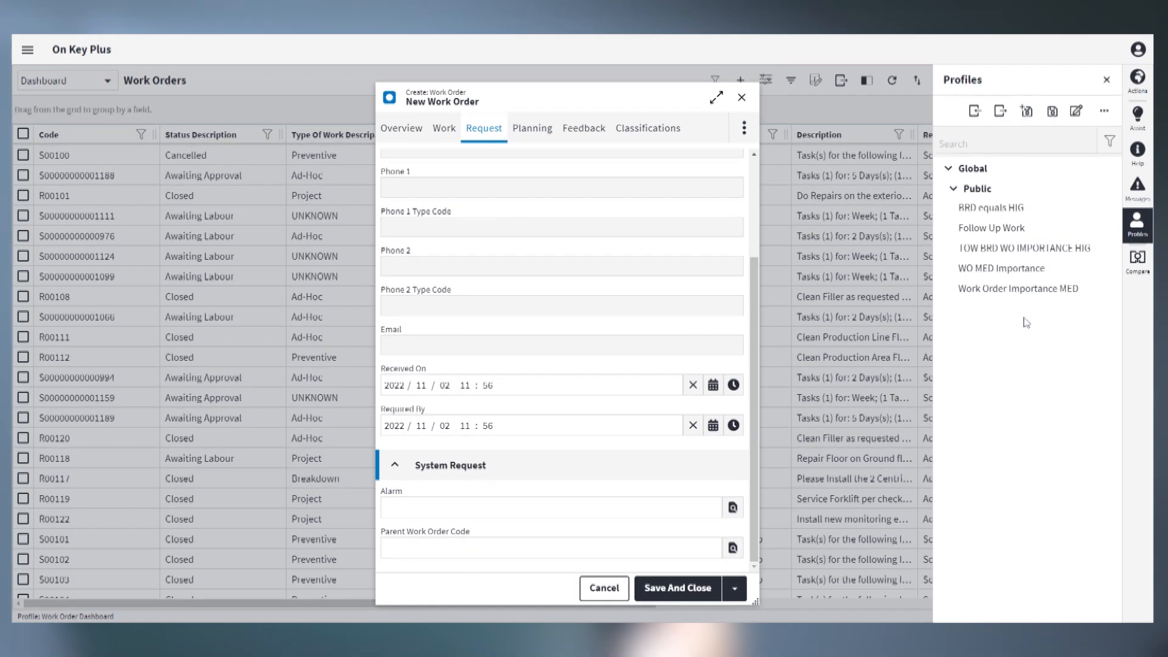
left_click(1015, 231)
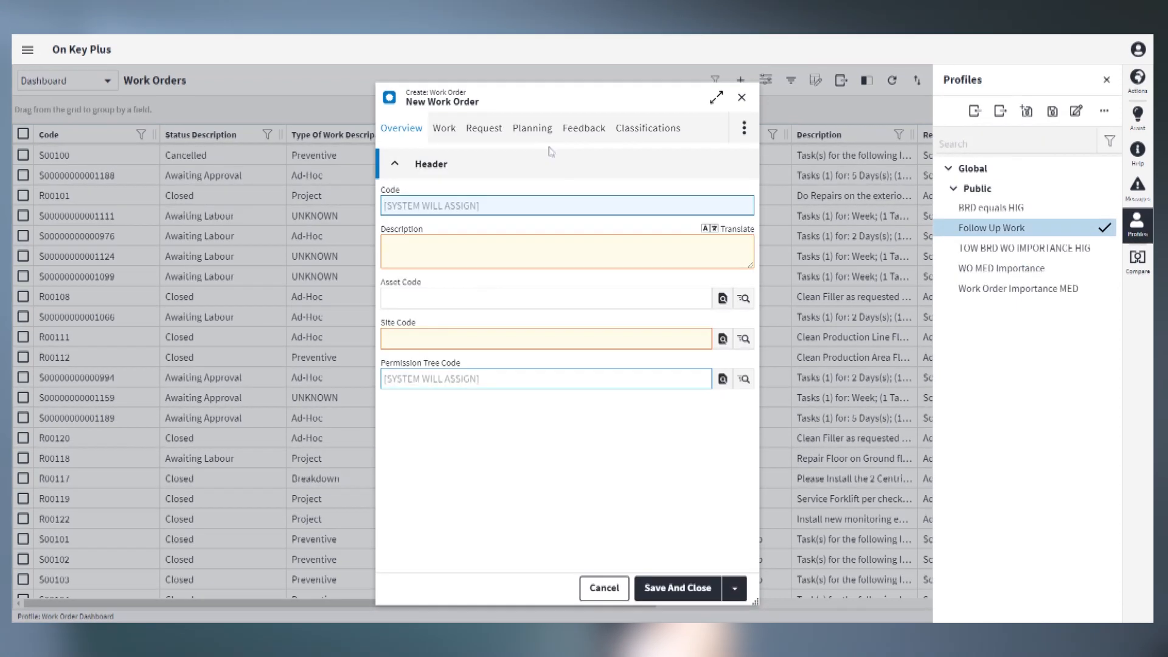
Test the profile by entering FOL as Type Of Work Code, check the Parent Work Order Code field, and close the form unsaved
left_click(485, 129)
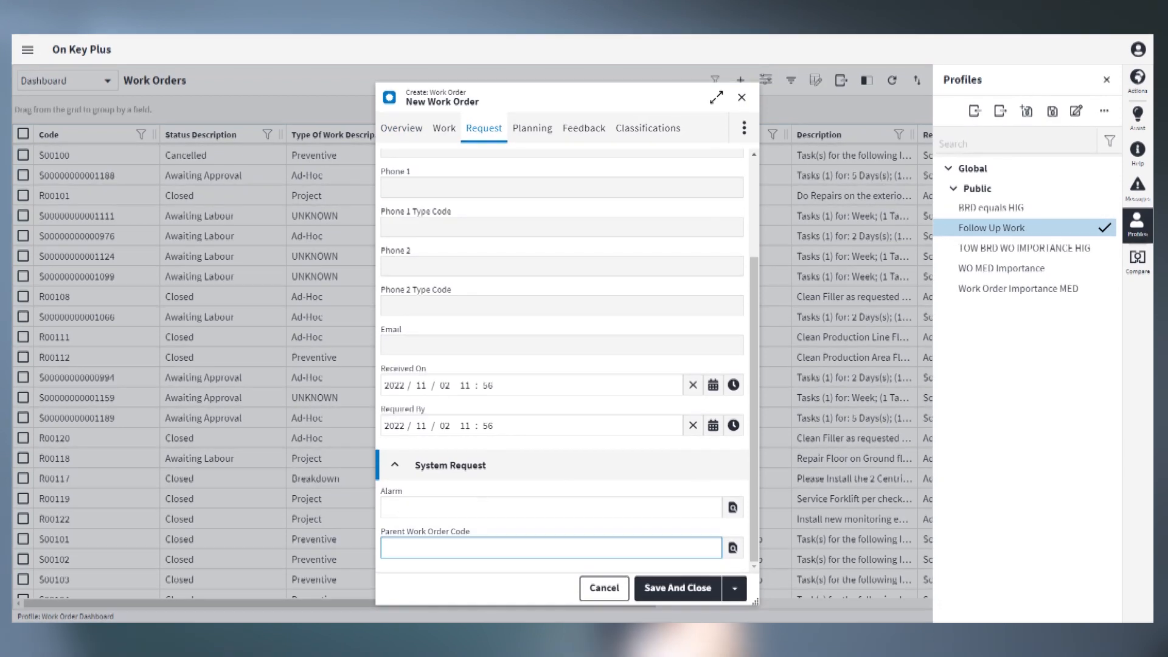
left_click(533, 130)
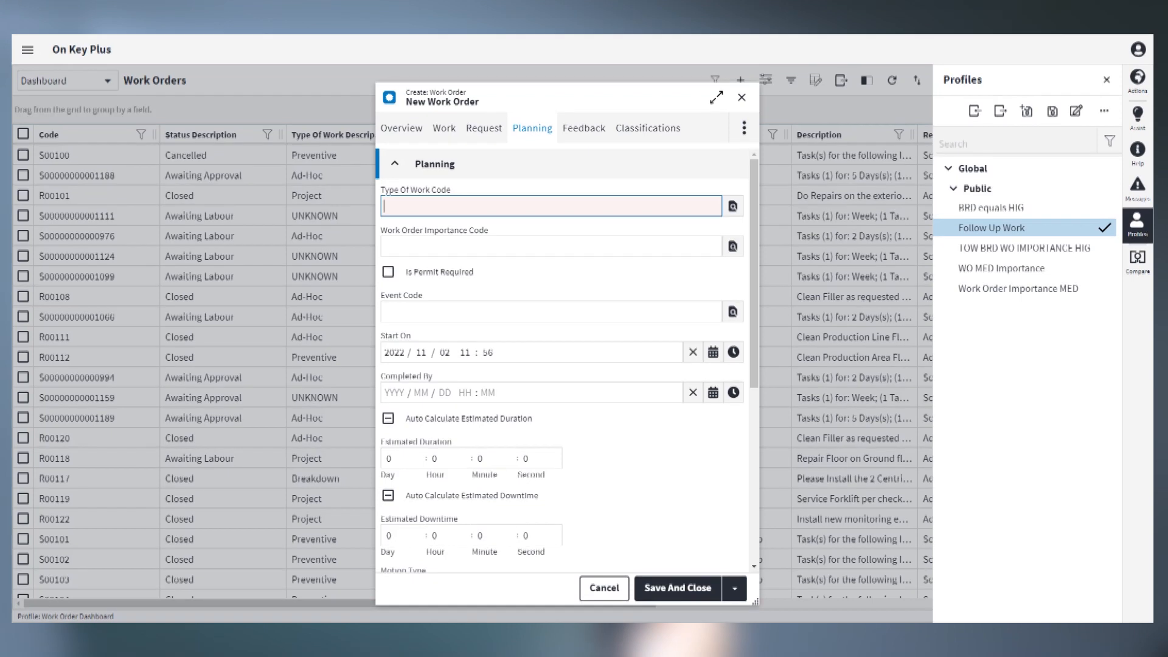
key("Tab")
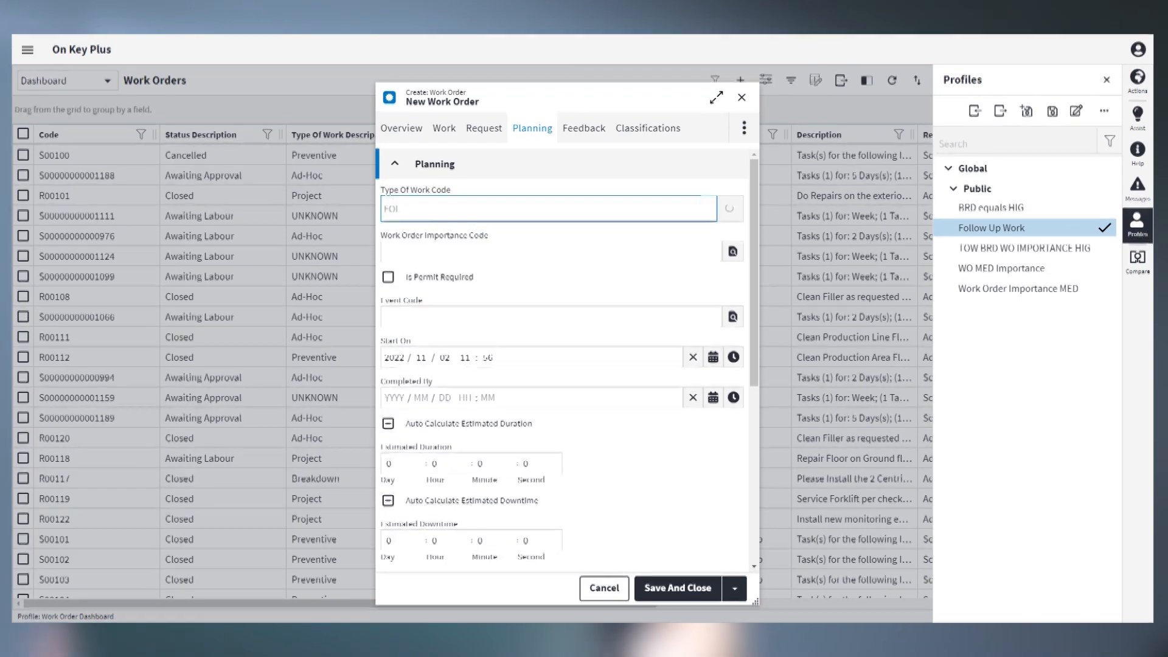
left_click(484, 128)
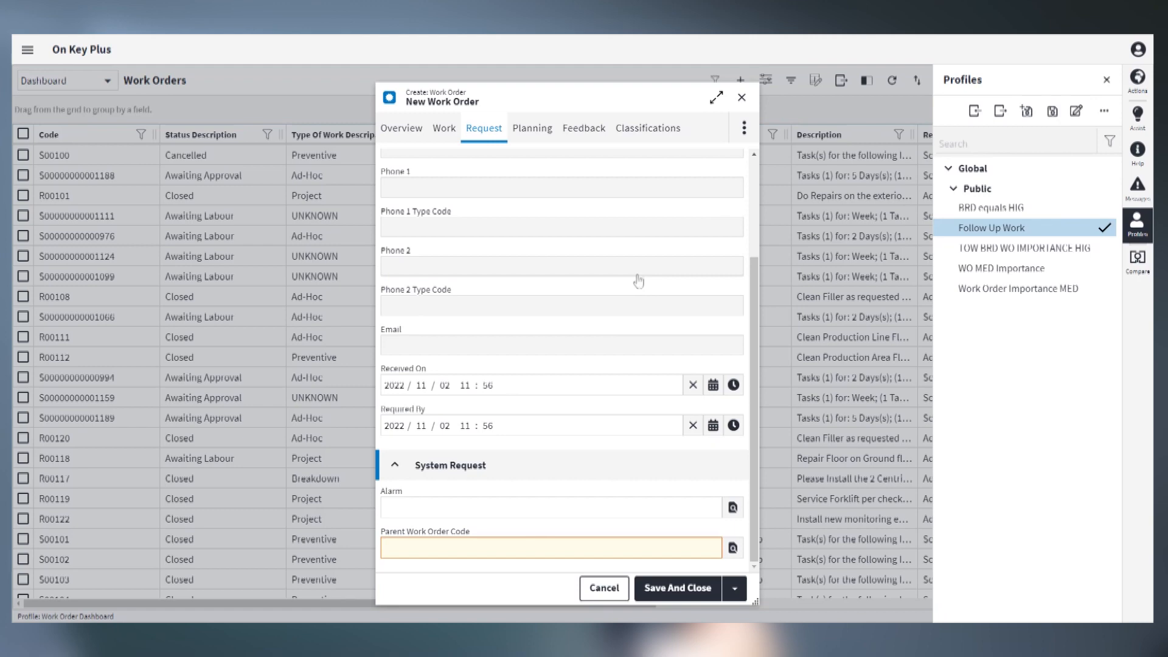
left_click(742, 97)
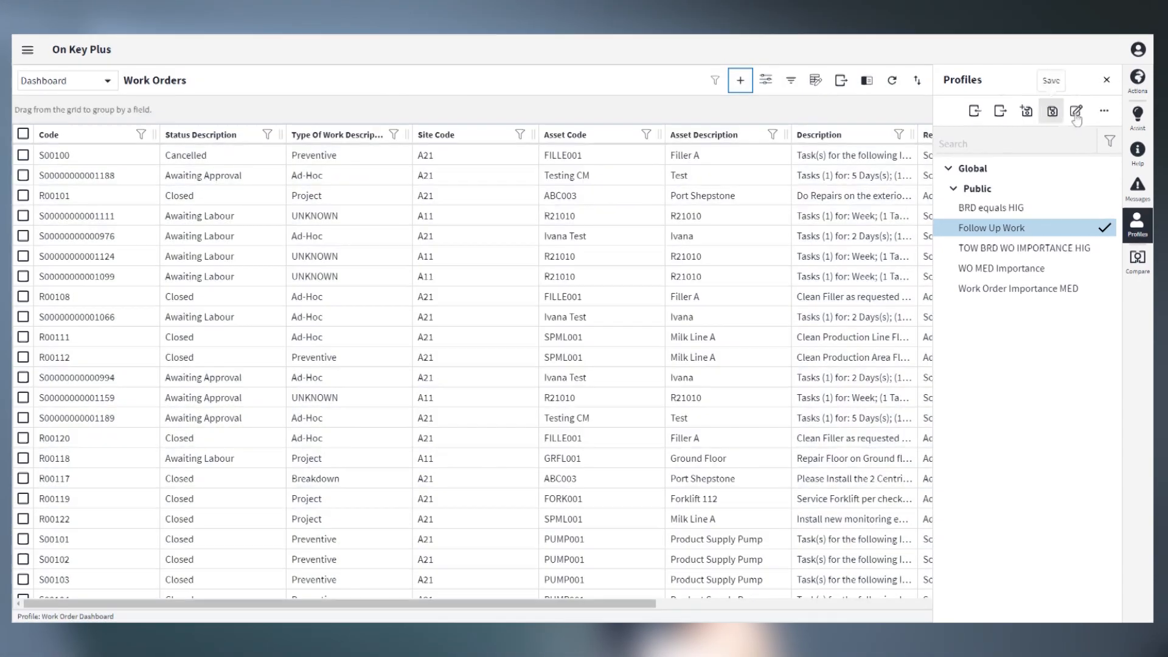
Close the profiles and open the Designer to customize the Global Edit form for Work Order
left_click(1107, 79)
left_click(28, 50)
type("design")
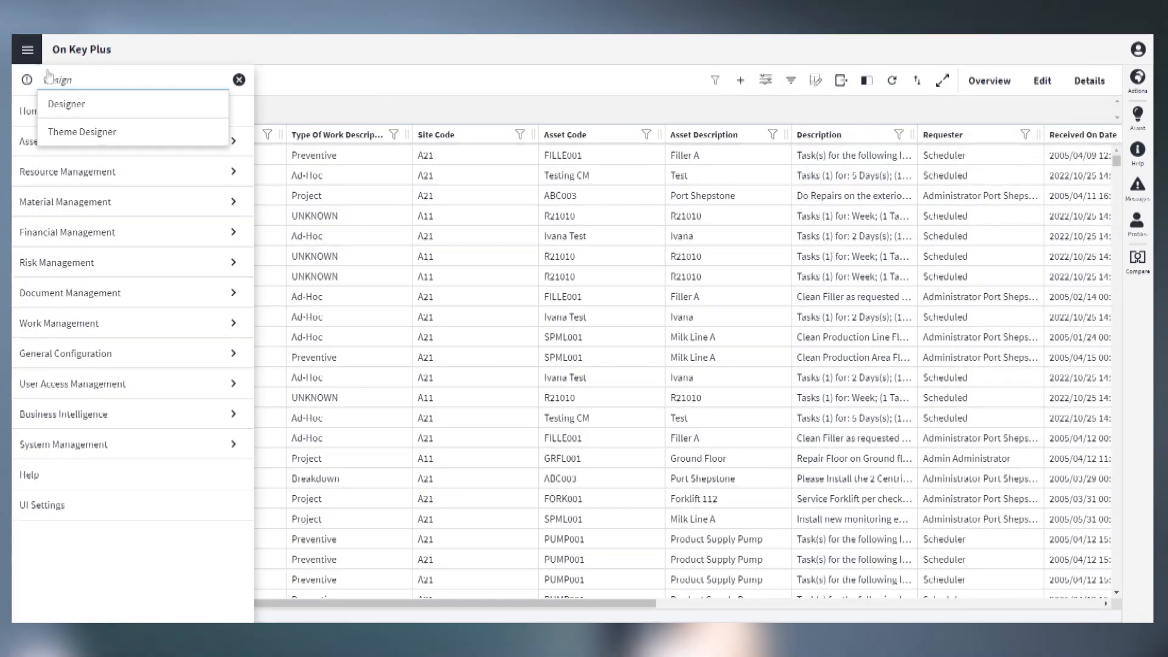
left_click(70, 113)
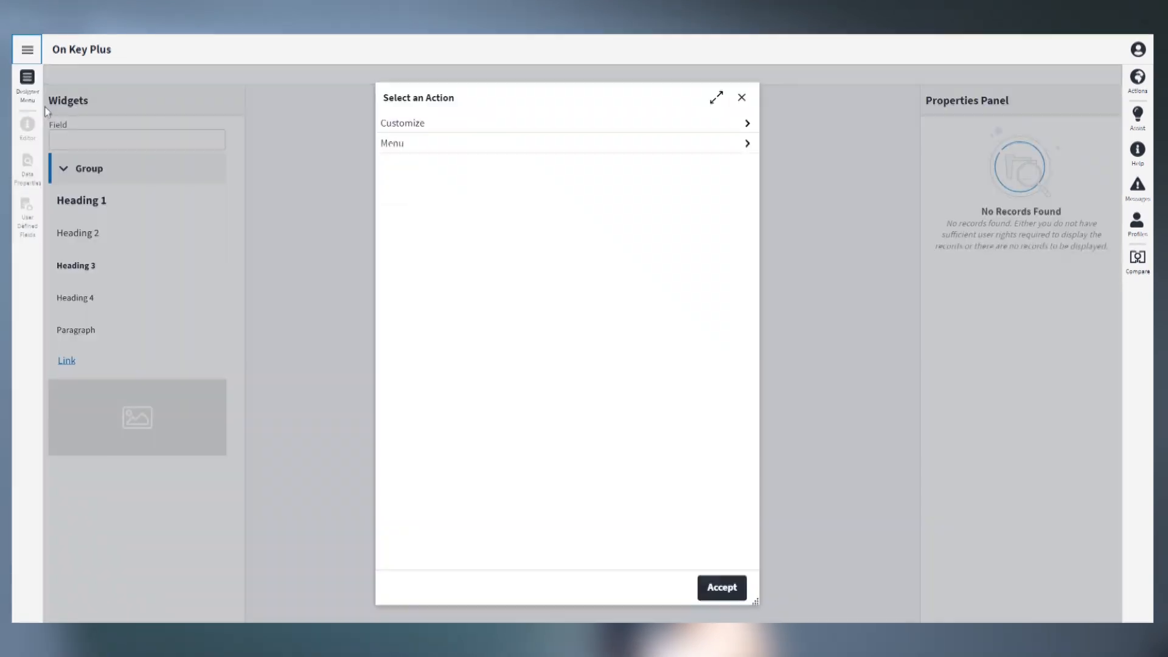
left_click(426, 121)
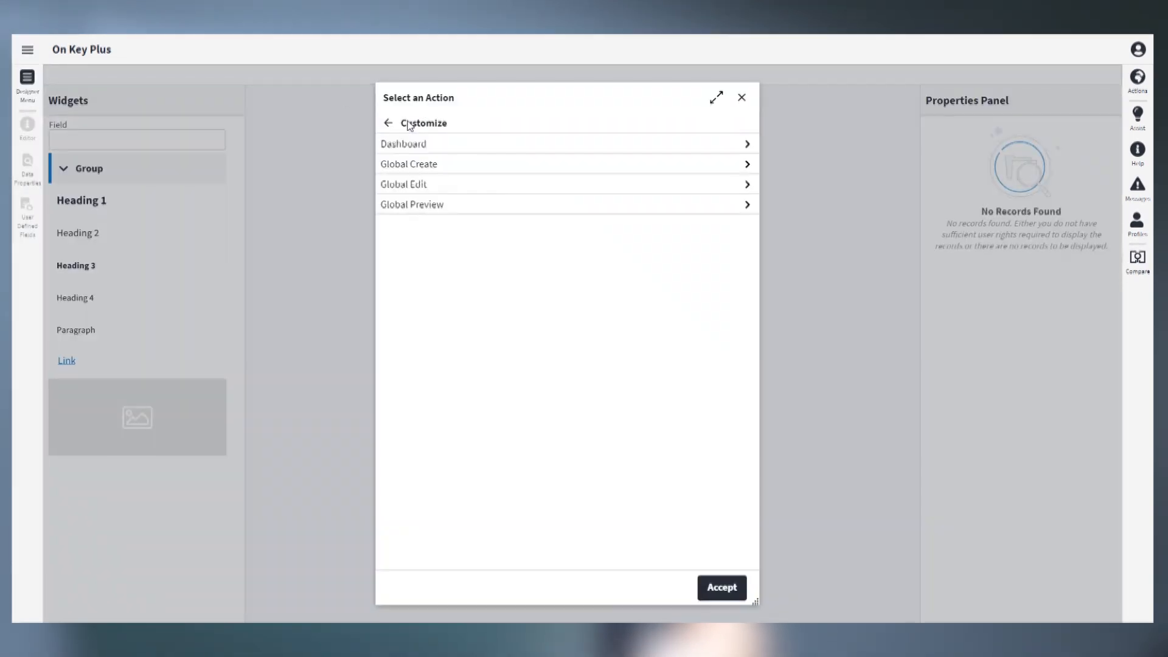
left_click(504, 185)
left_click(498, 150)
type("work order")
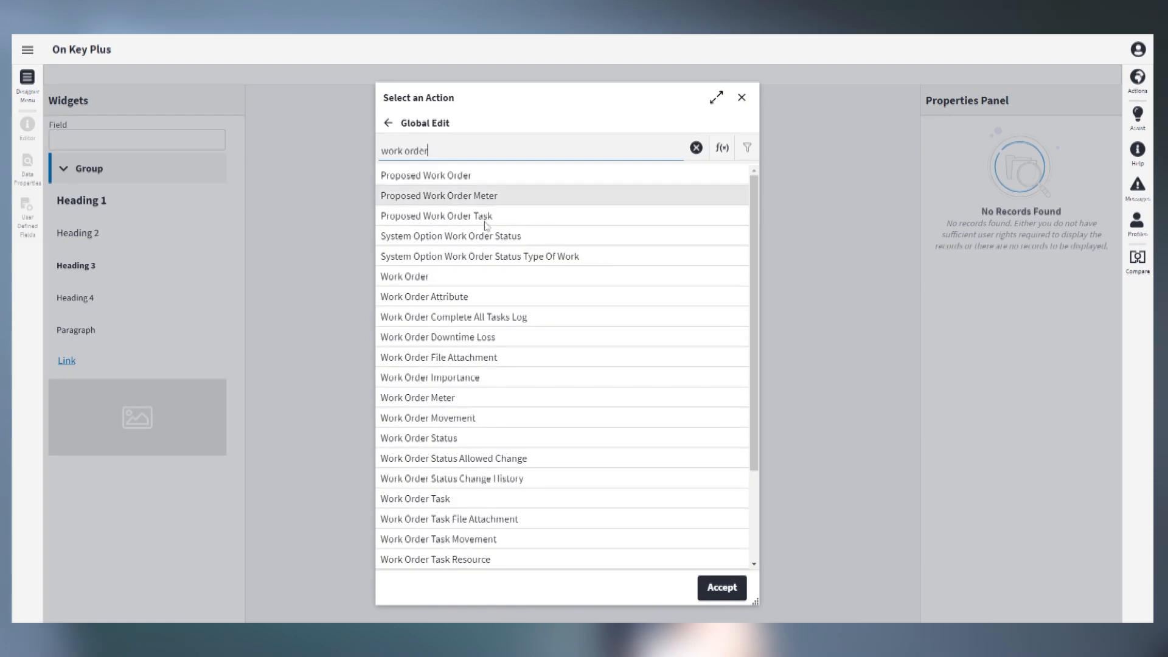
left_click(547, 276)
left_click(733, 590)
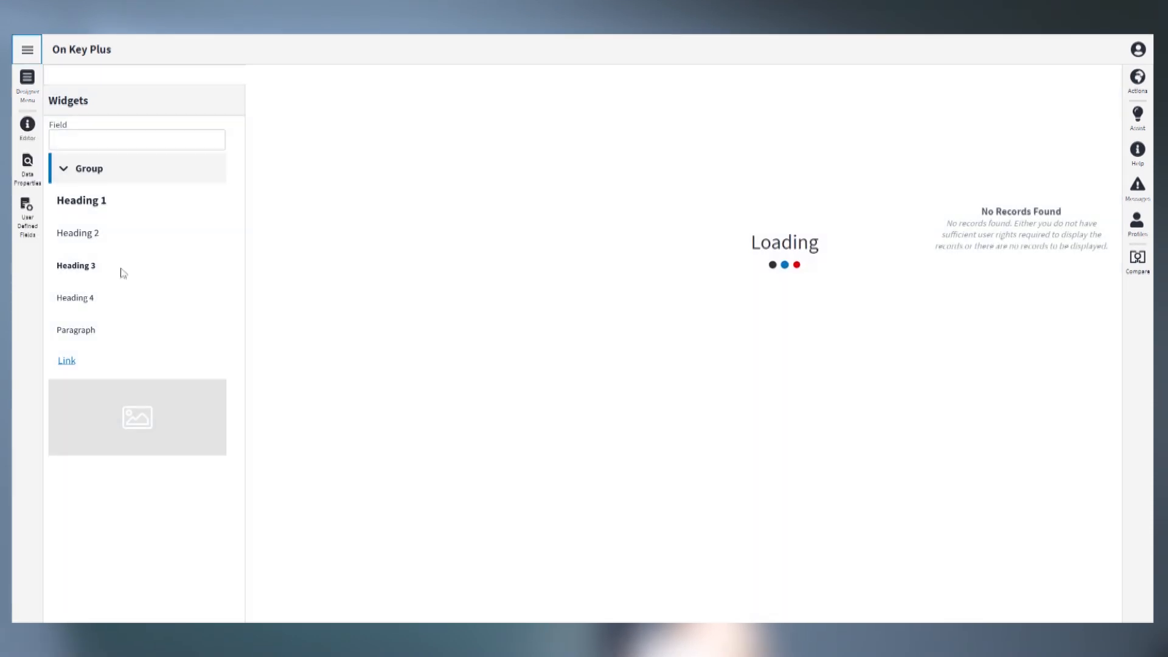
Add a data validation condition to the form's data properties with the expression staffMemberCode = 'UNKNOWN'
left_click(32, 173)
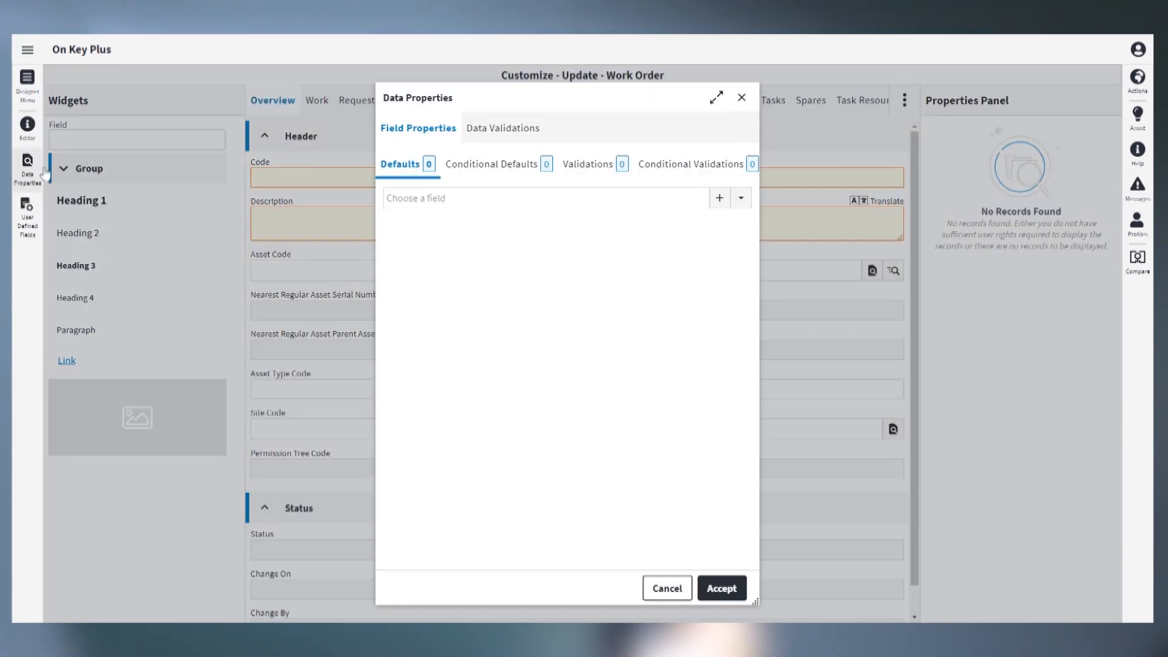
left_click(501, 135)
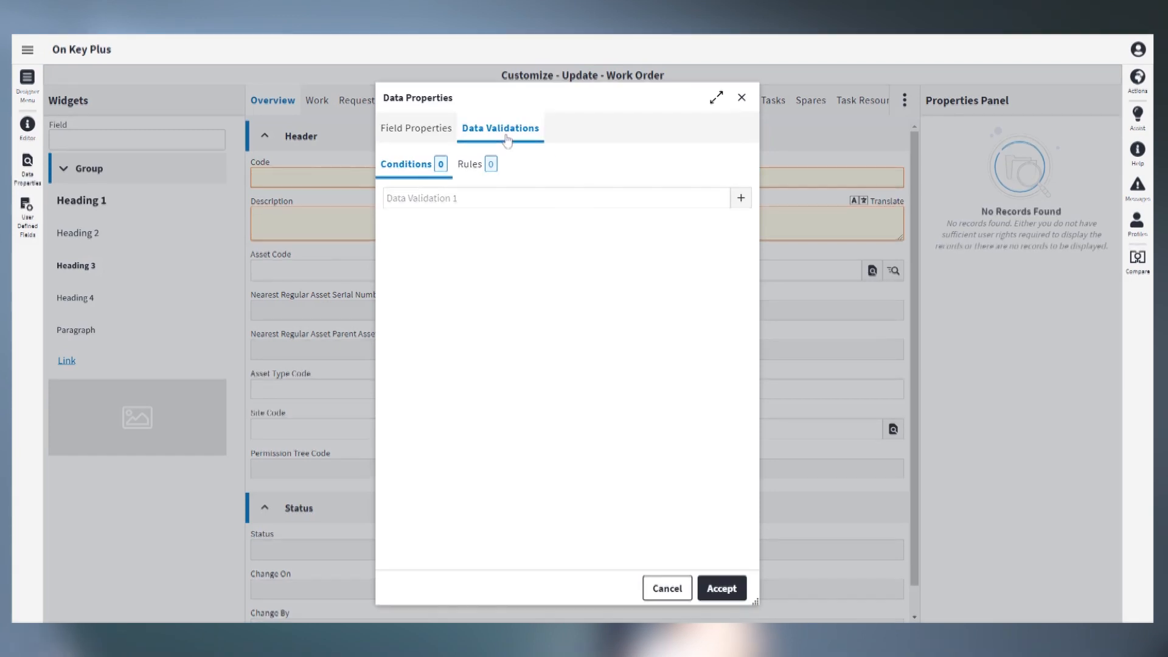
left_click(738, 202)
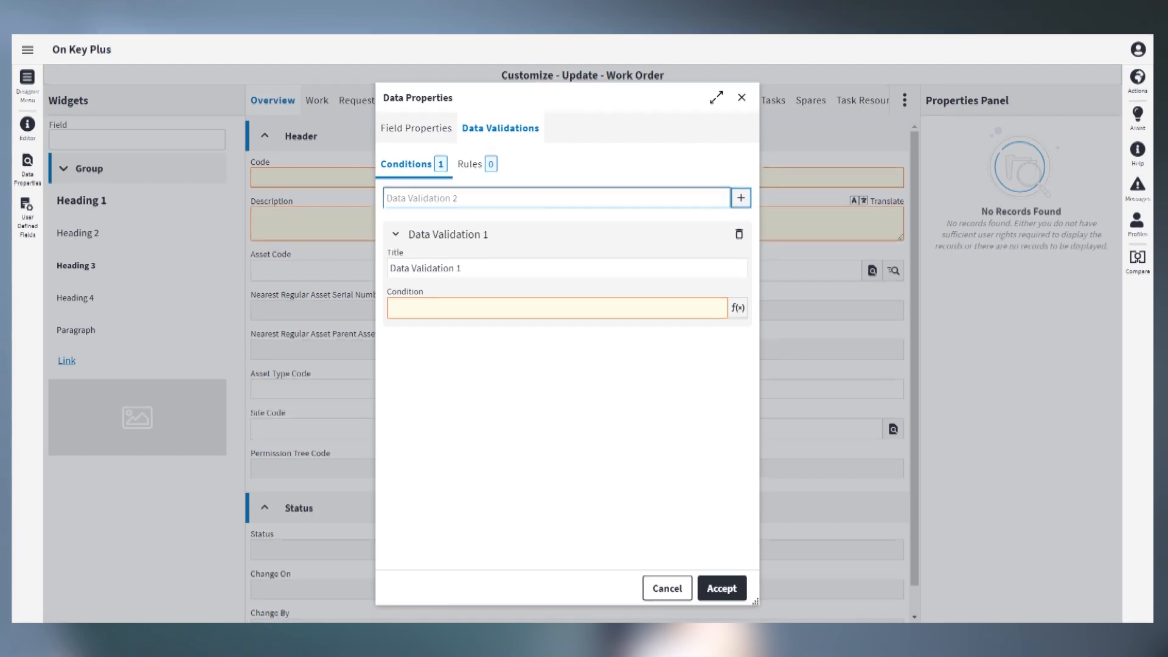
left_click(738, 307)
left_click(472, 136)
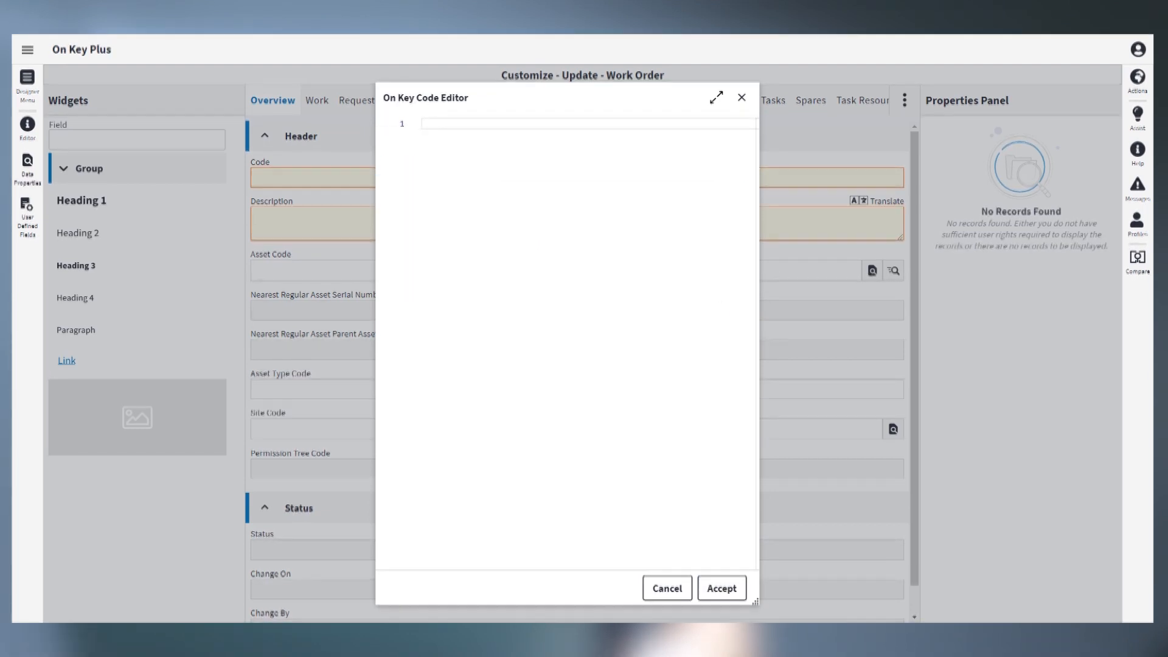
type("staff")
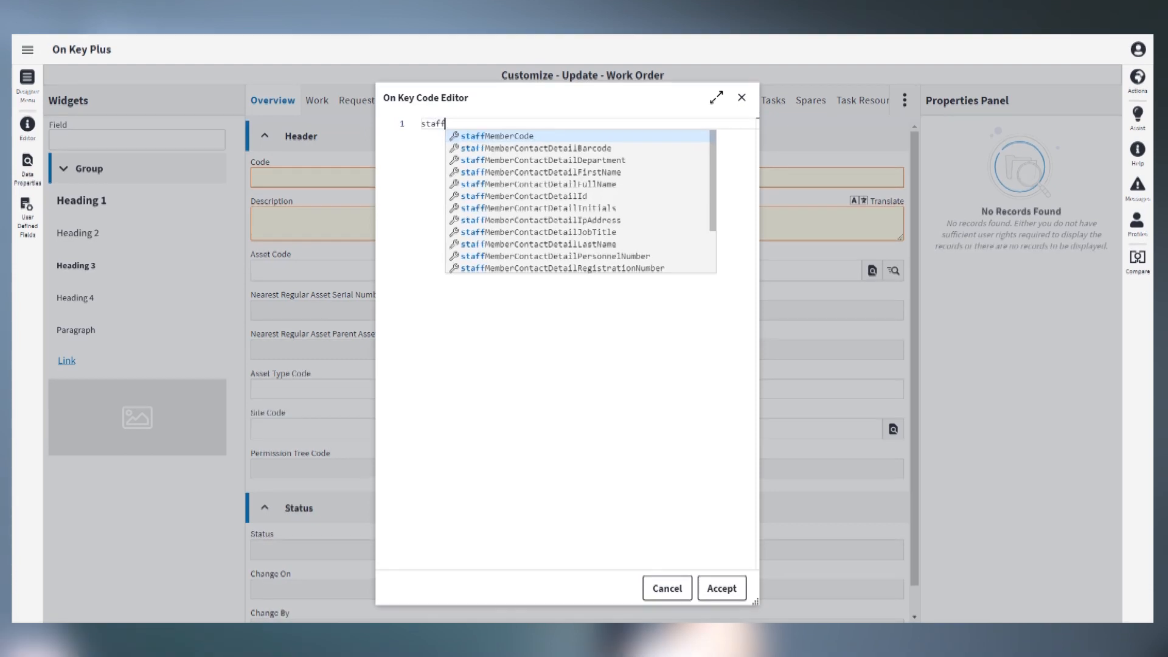
key("Return")
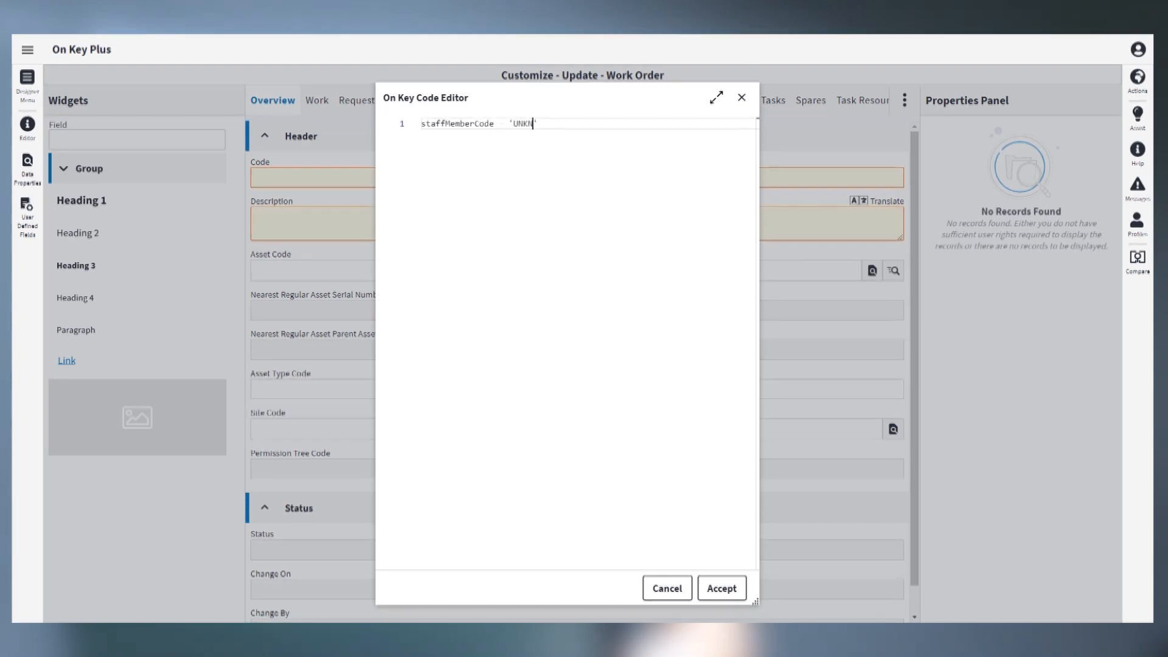
left_click(721, 585)
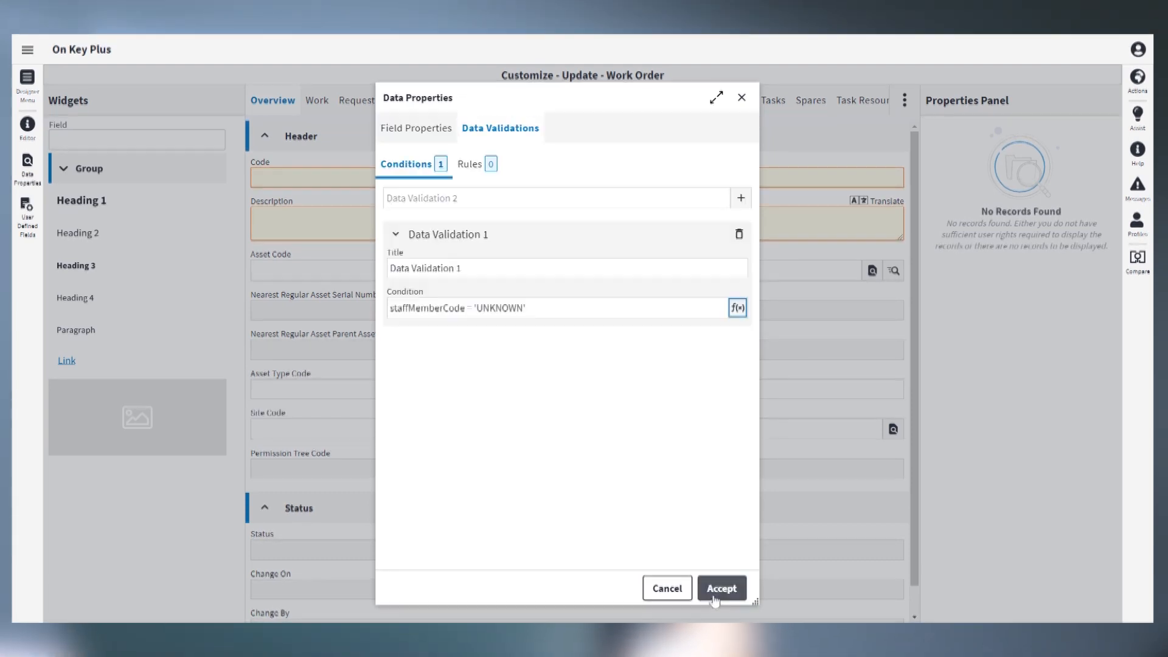
Add a custom data validation rule with the expression workOrderStatusCode = 'AL'
left_click(471, 165)
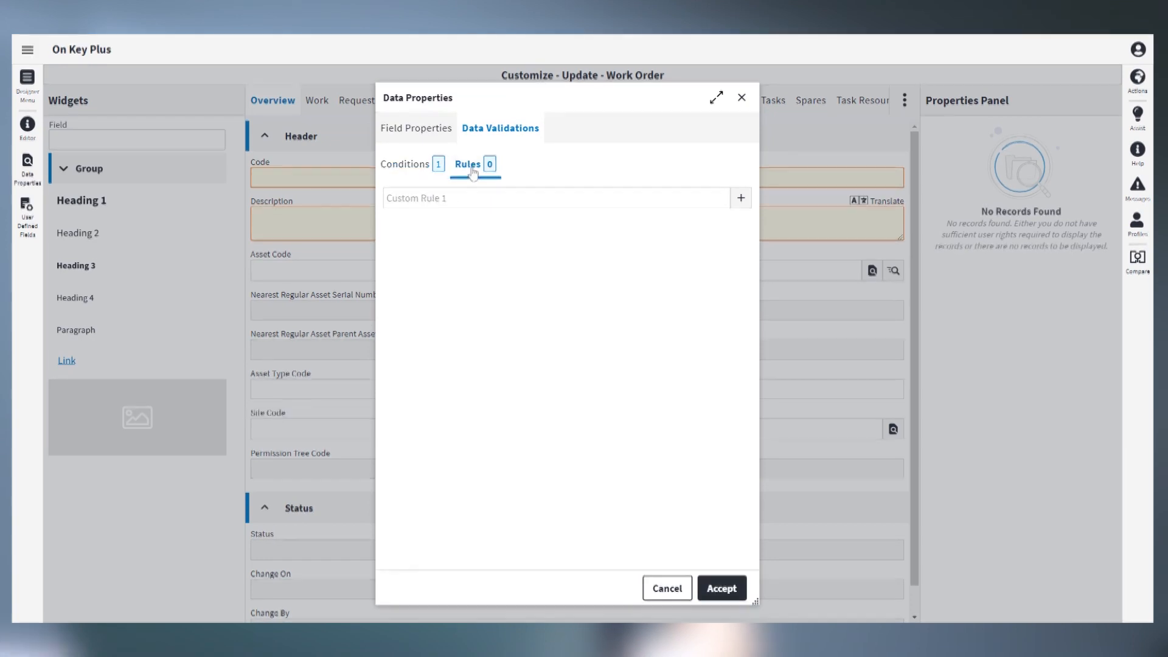
left_click(741, 199)
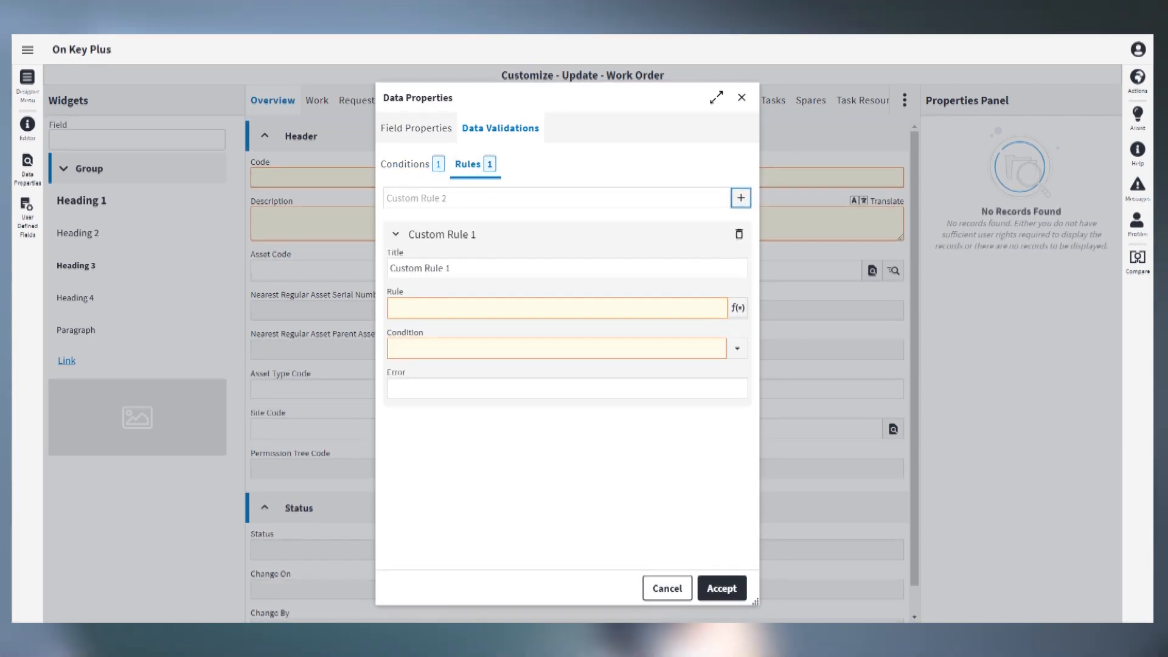
left_click(479, 269)
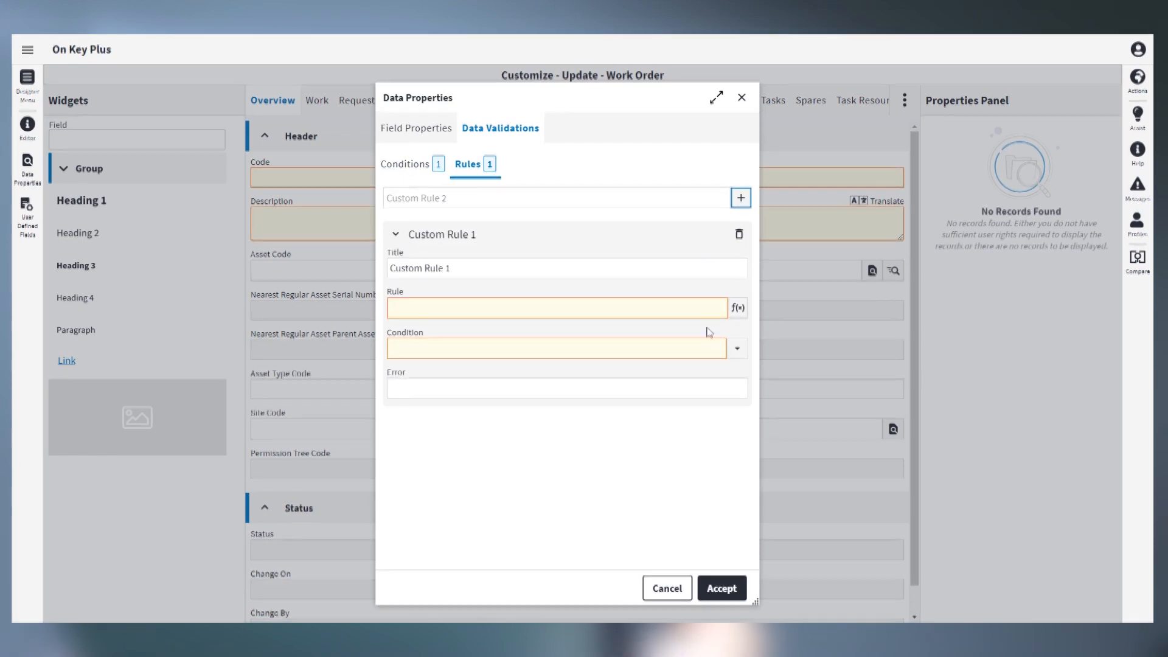
left_click(738, 307)
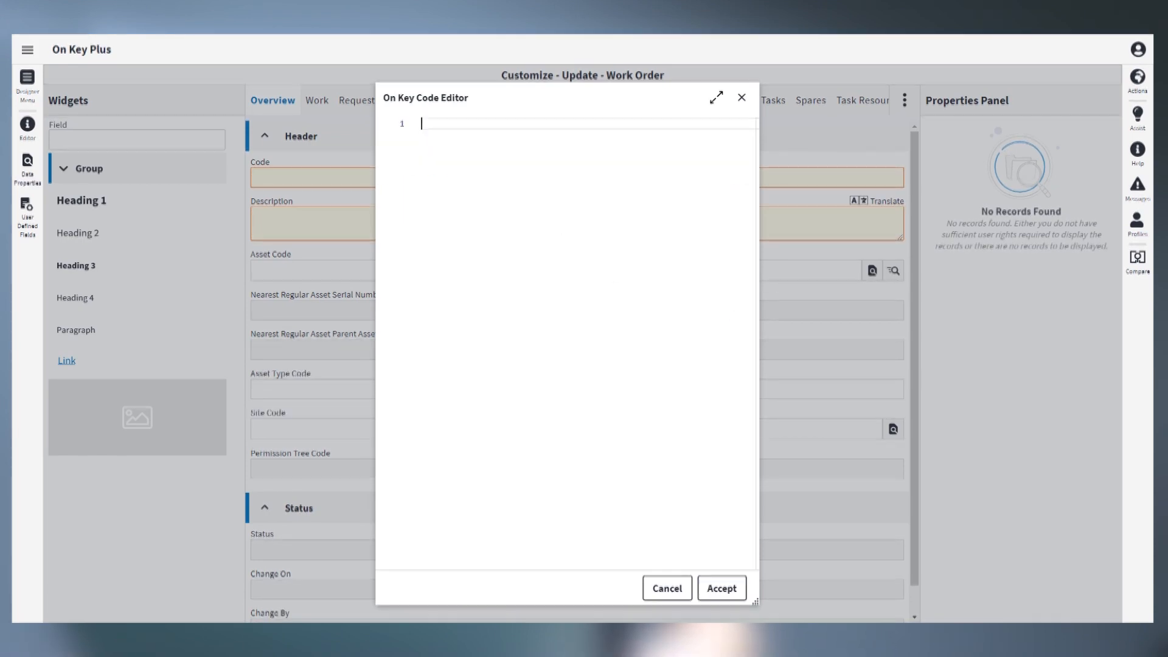
type("work")
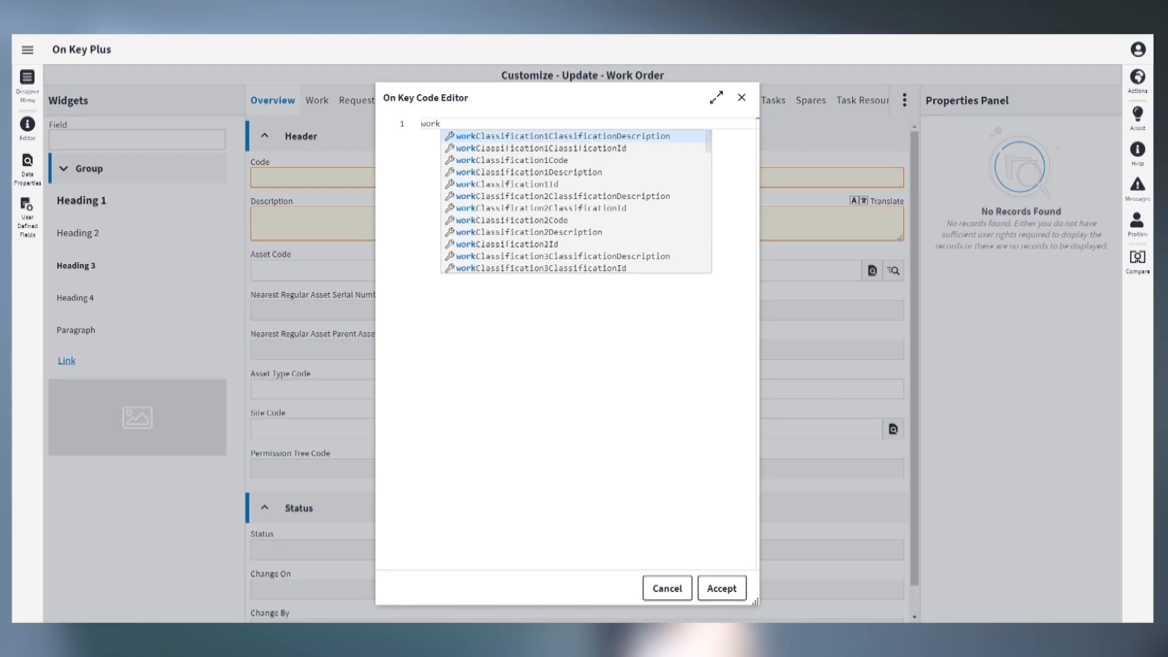
type("ordersta")
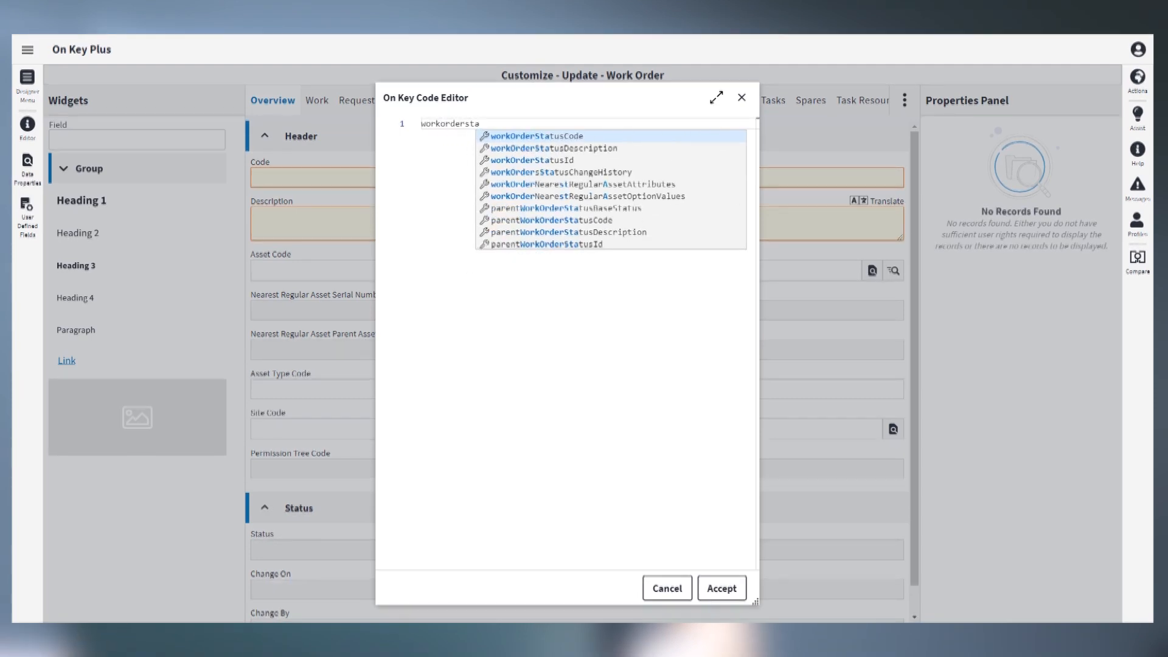
key("Return")
type("= A")
key("BackSpace")
type("'AL")
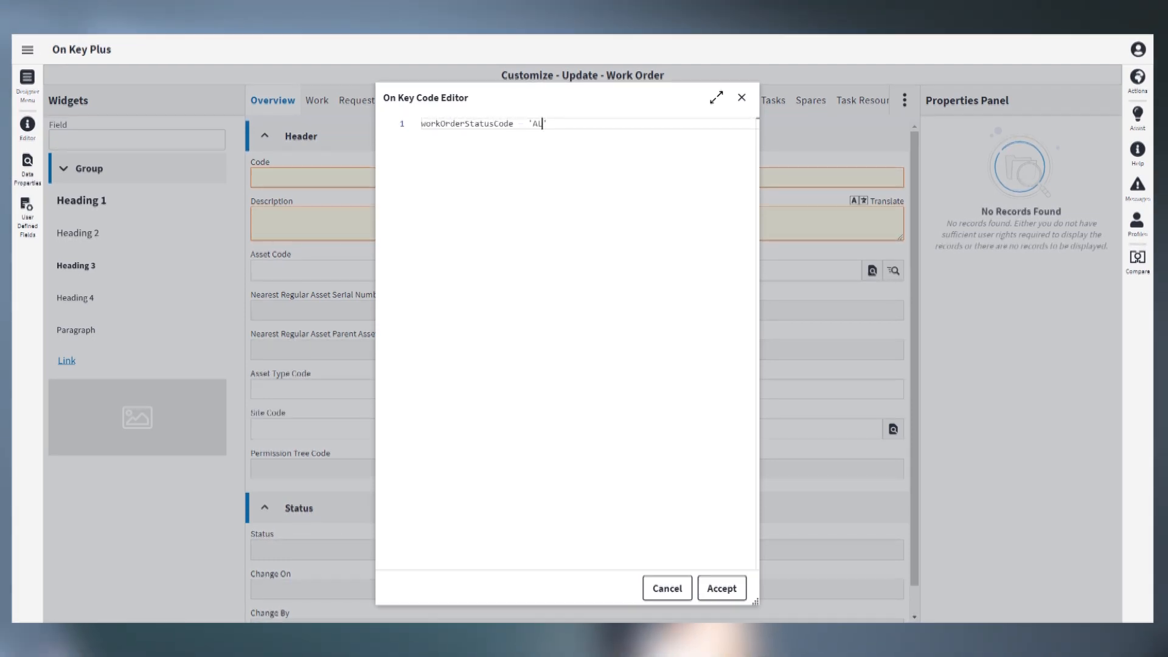
left_click(718, 595)
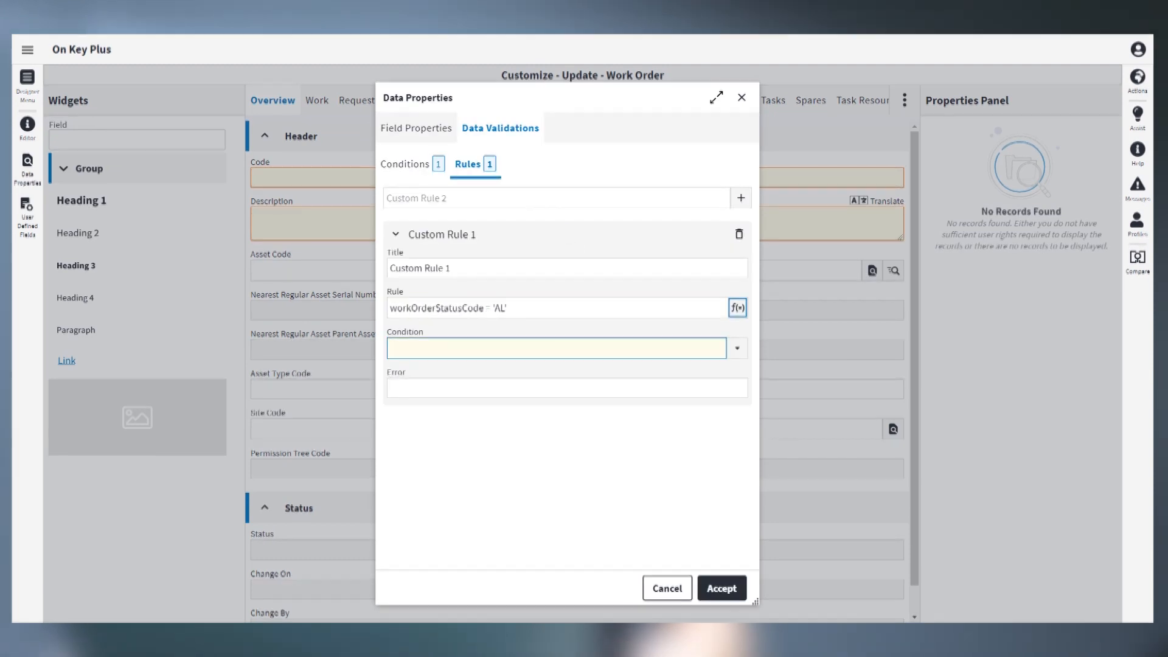
Assign Data Validation 1 as the rule's condition and set its error message to "STaff member actual value required"
left_click(739, 354)
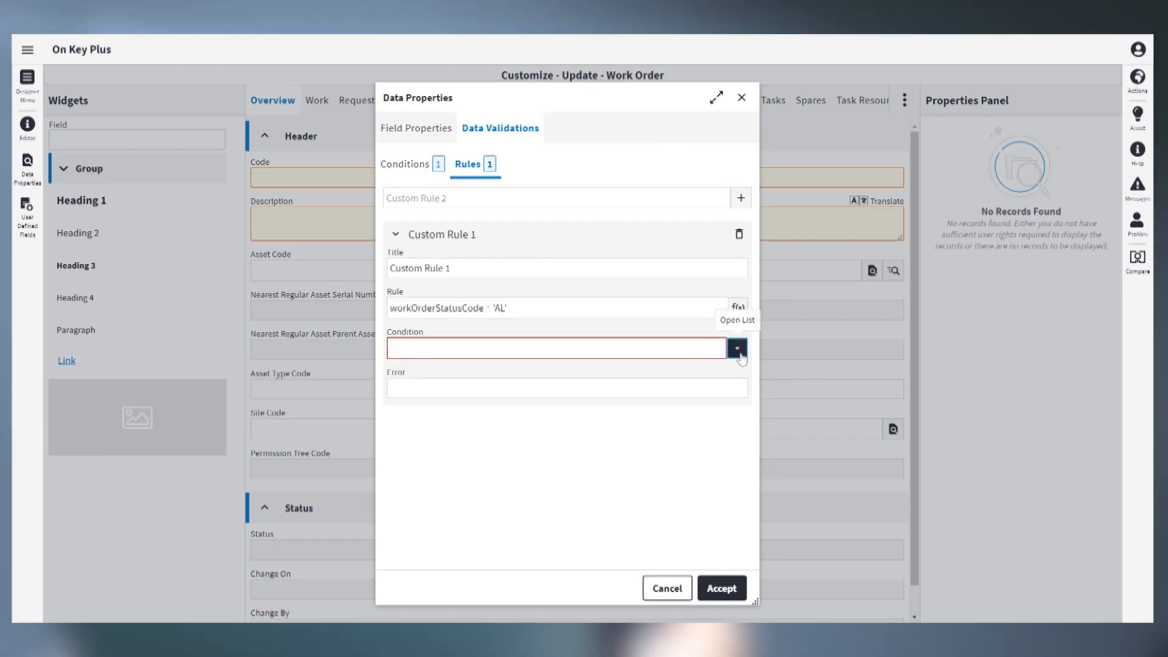
left_click(699, 365)
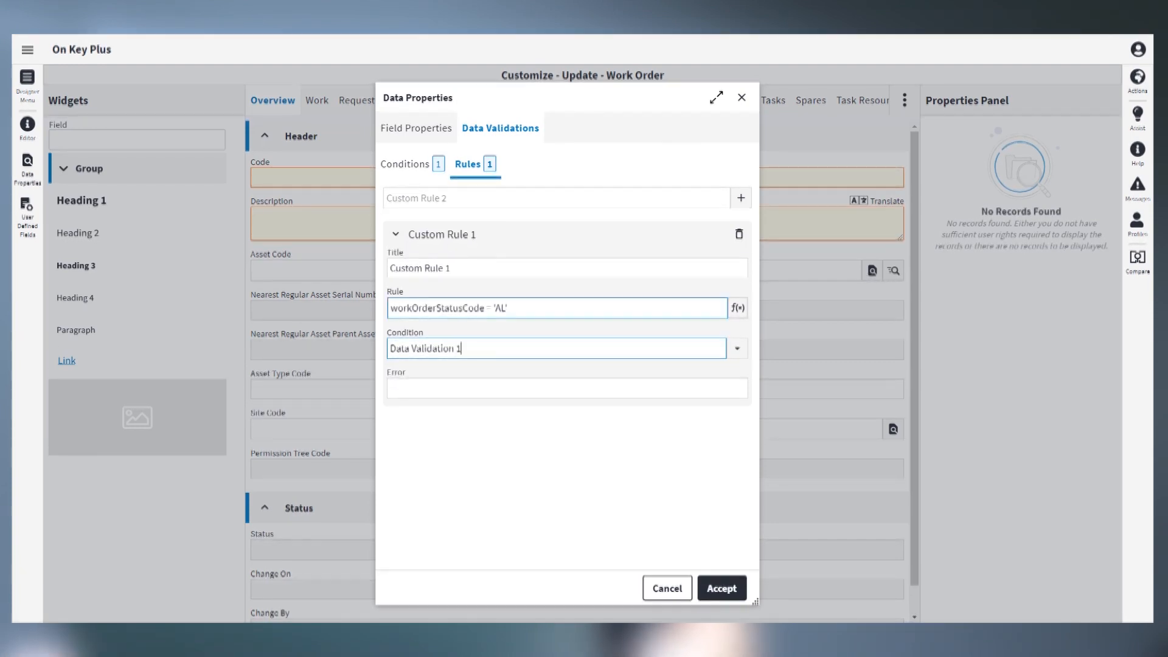
left_click(567, 388)
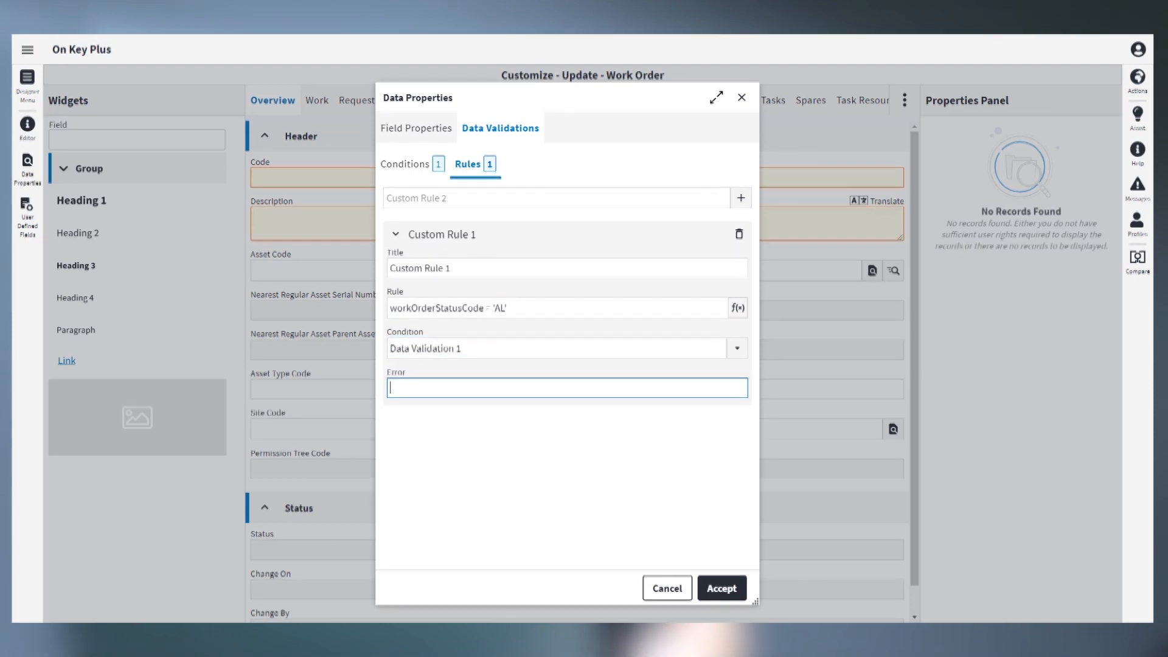
left_click(531, 412)
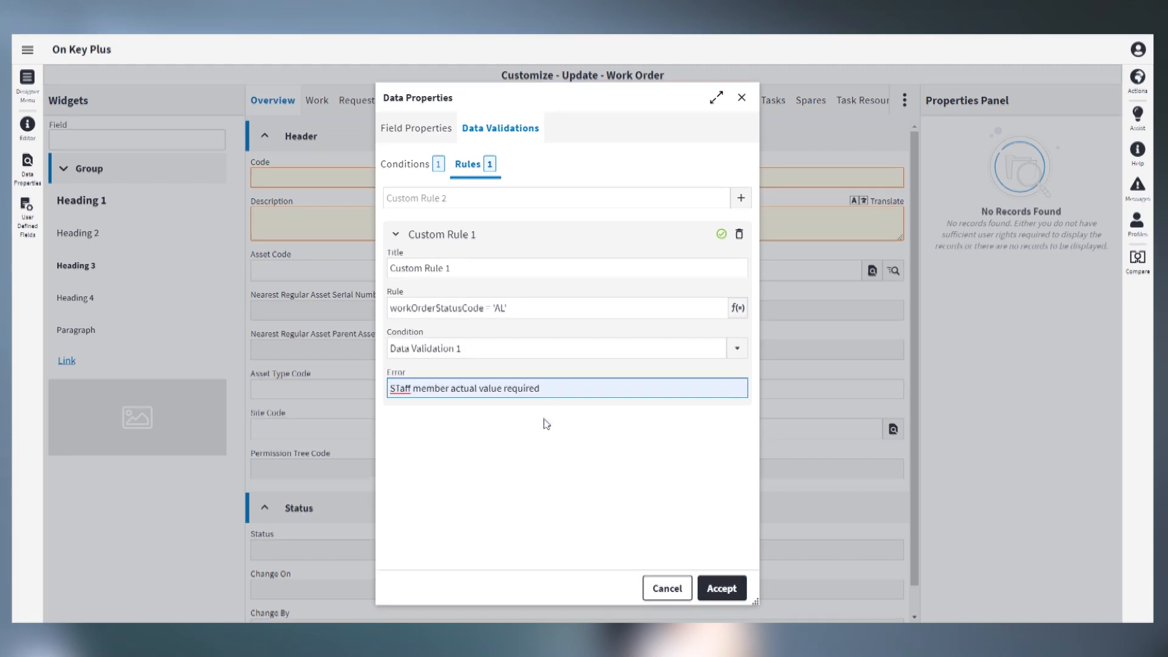
Accept the data validations and save the customized Work Order form as a new public profile named "staff member"
left_click(718, 593)
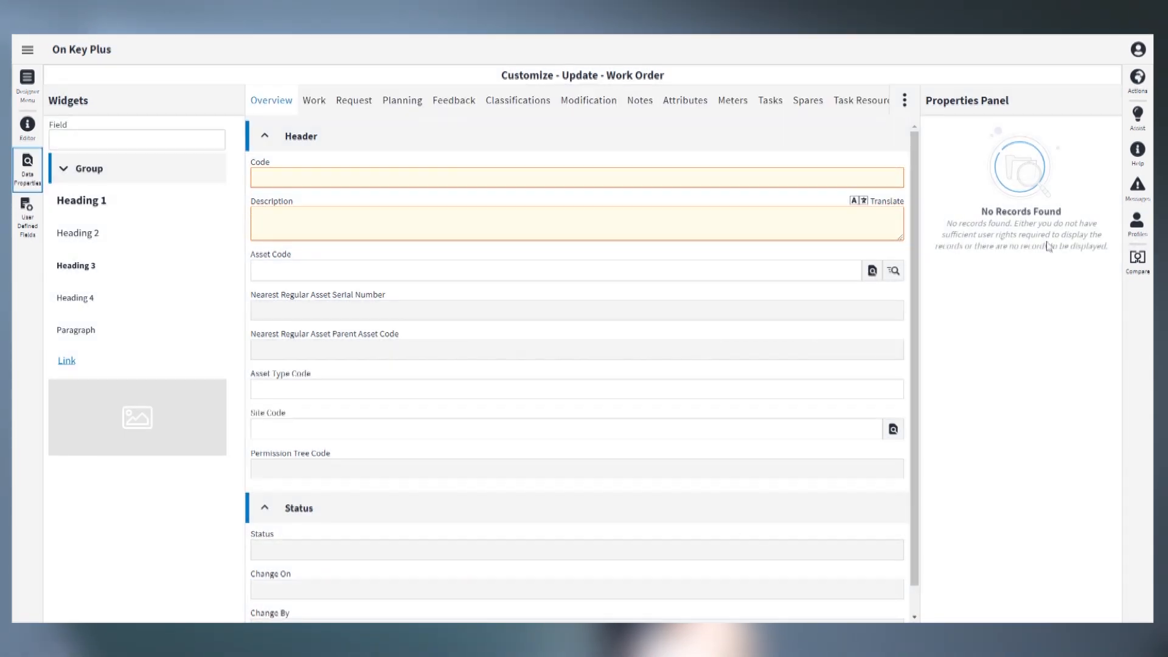
left_click(1137, 223)
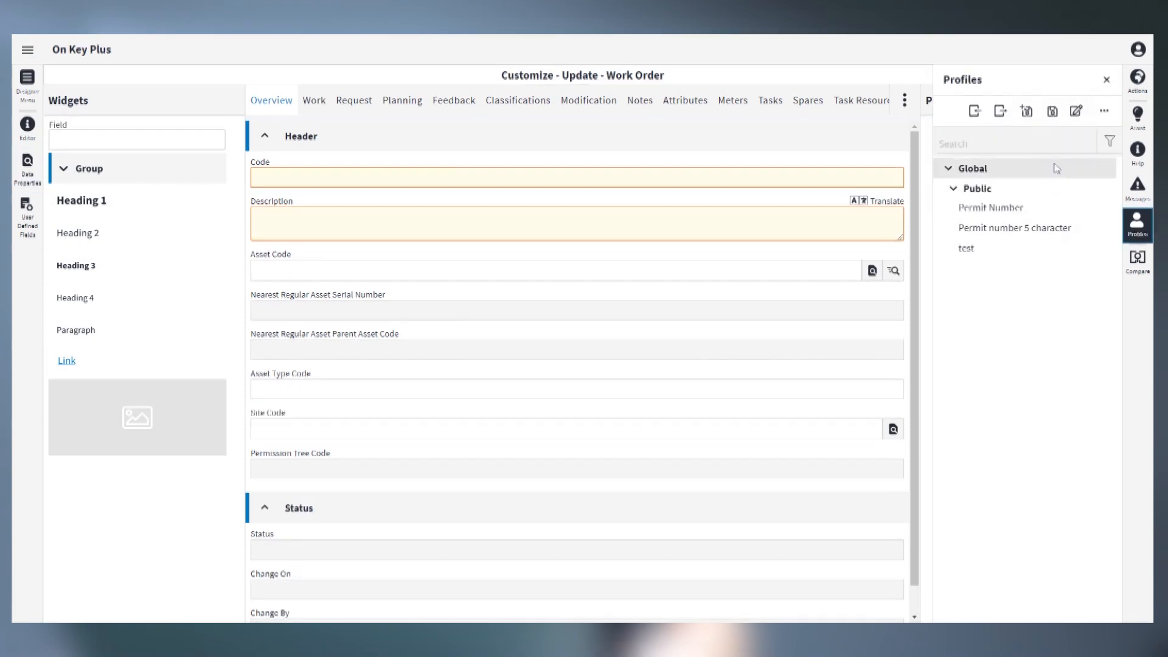
left_click(1031, 124)
left_click(496, 269)
type("st")
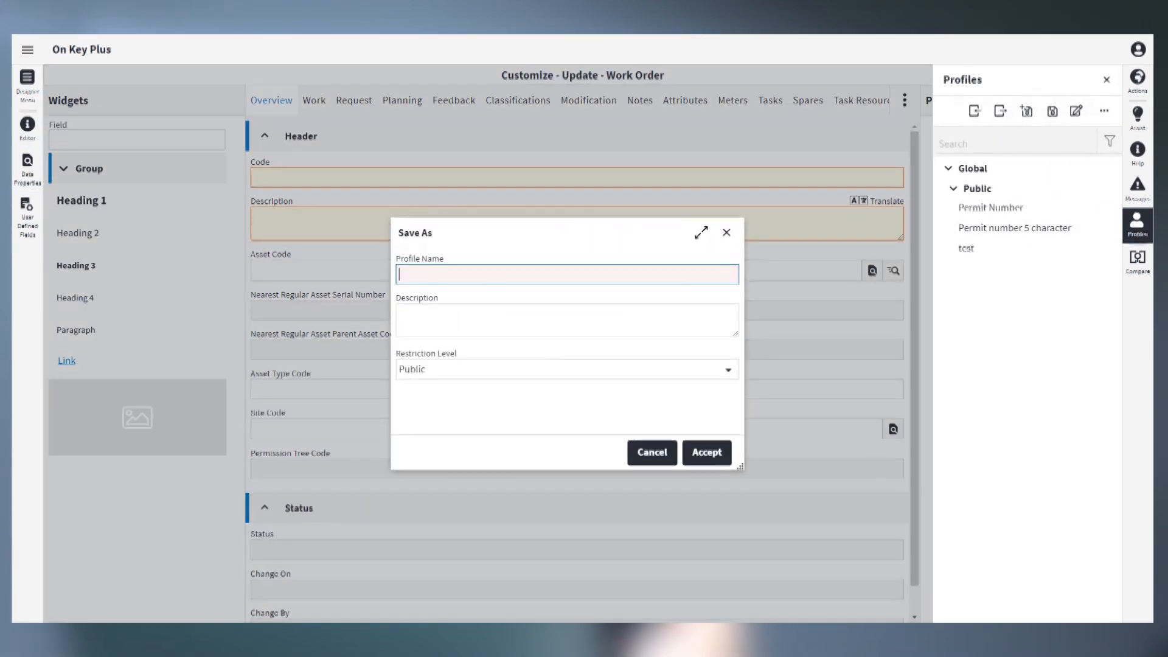
type("aff memb")
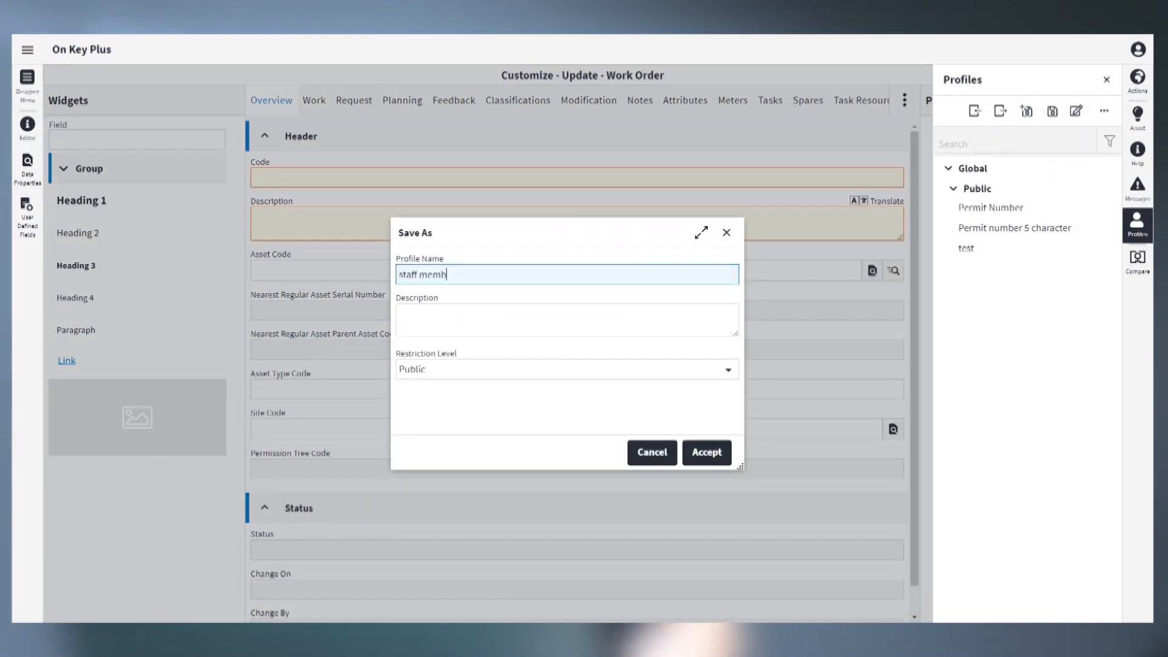
type("er")
left_click(707, 453)
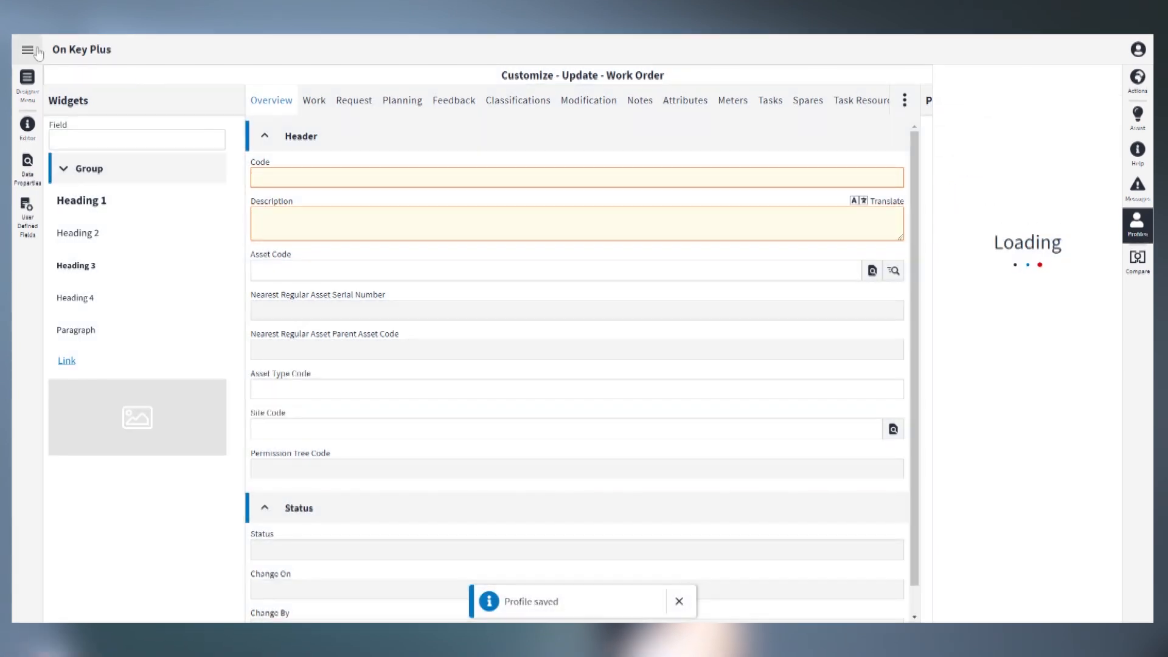
Search the application menu for "work ord" and open the Work Orders list
left_click(36, 54)
type("work orde")
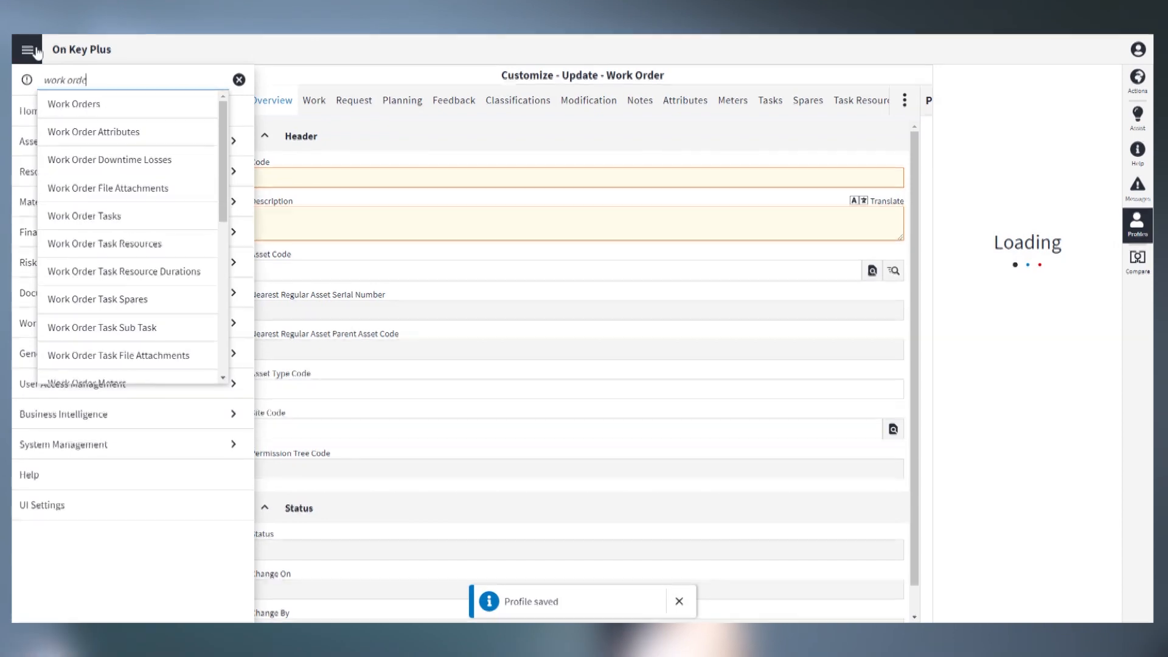
type("r")
left_click(82, 104)
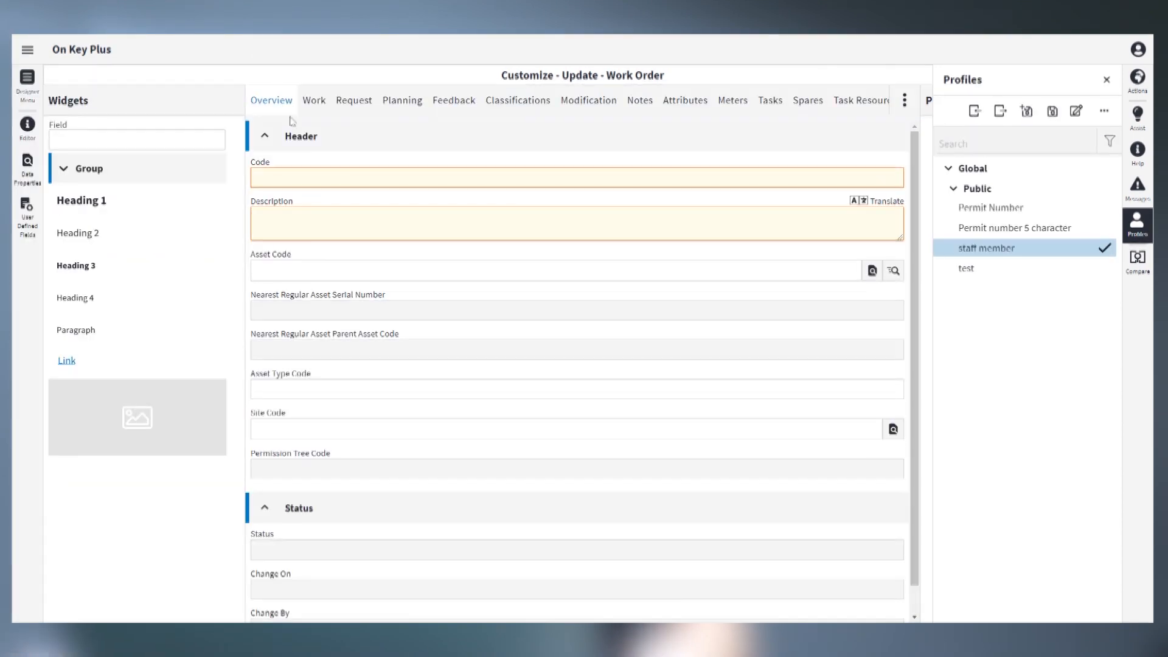
left_click(28, 50)
type("work orderwork ord")
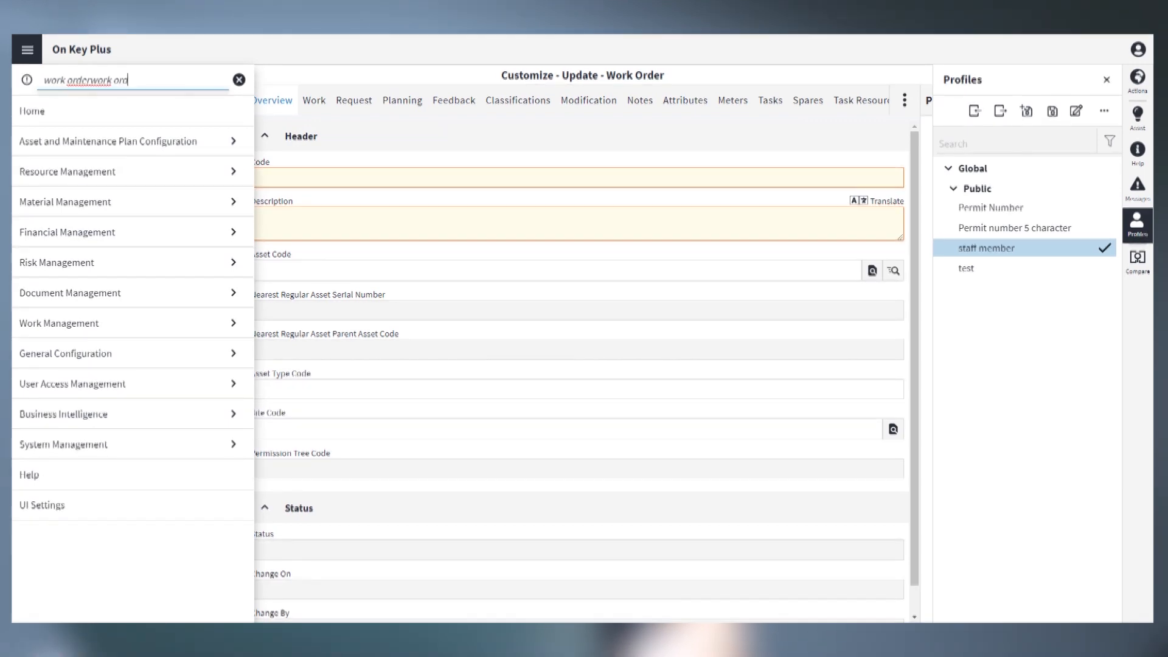
key("ctrl+a")
type("work ord")
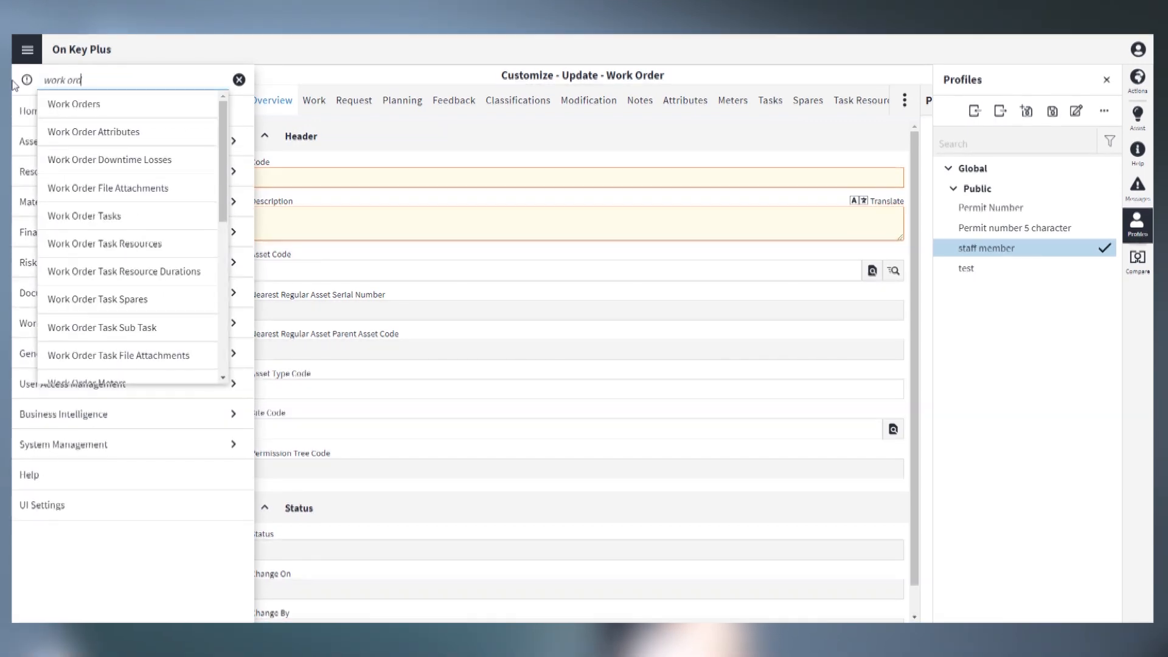
left_click(93, 106)
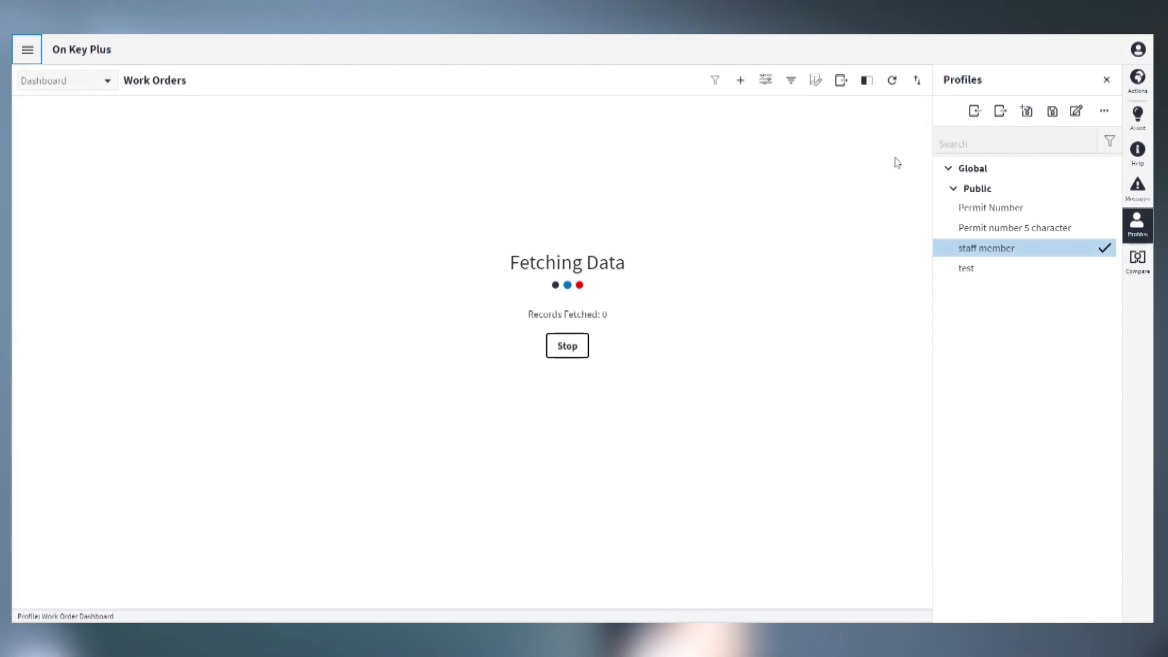
Open the second Awaiting Approval work order for asset Testing CM for editing and apply the "staff member" profile to its form
left_click(741, 81)
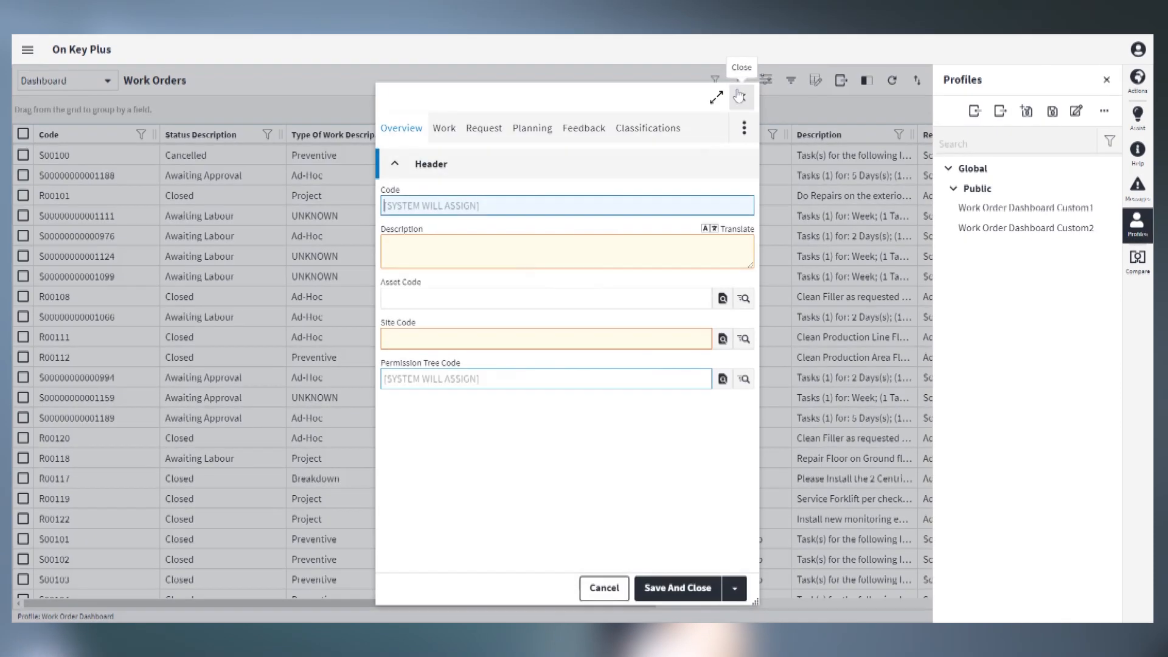
left_click(740, 95)
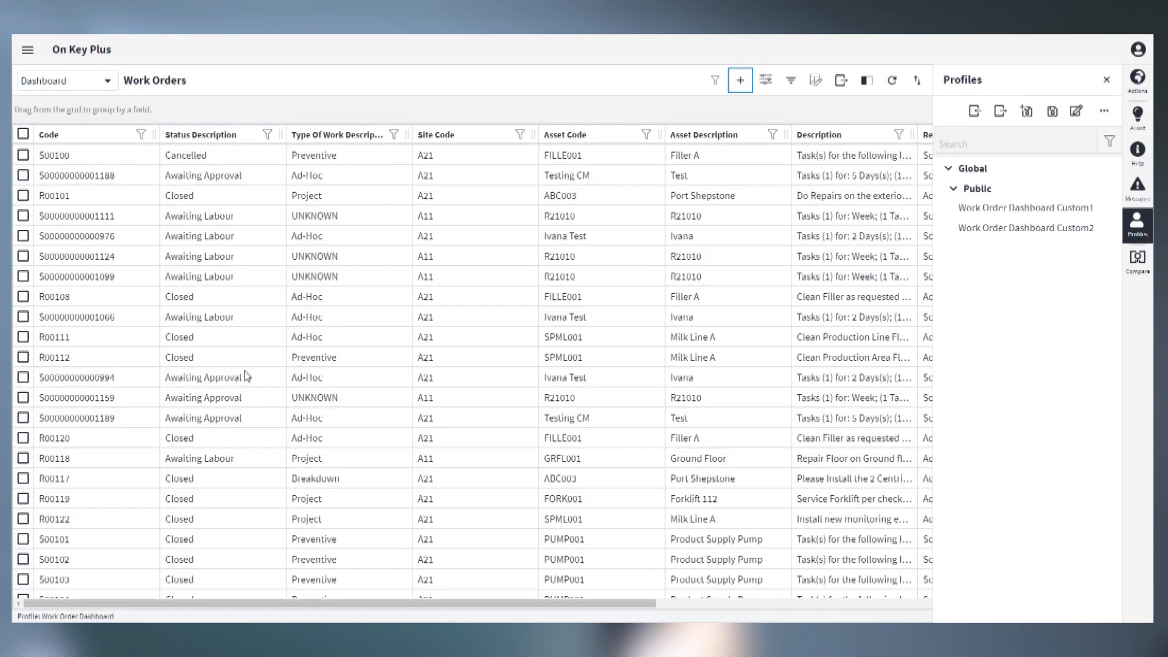
left_click(249, 417)
double_click(247, 418)
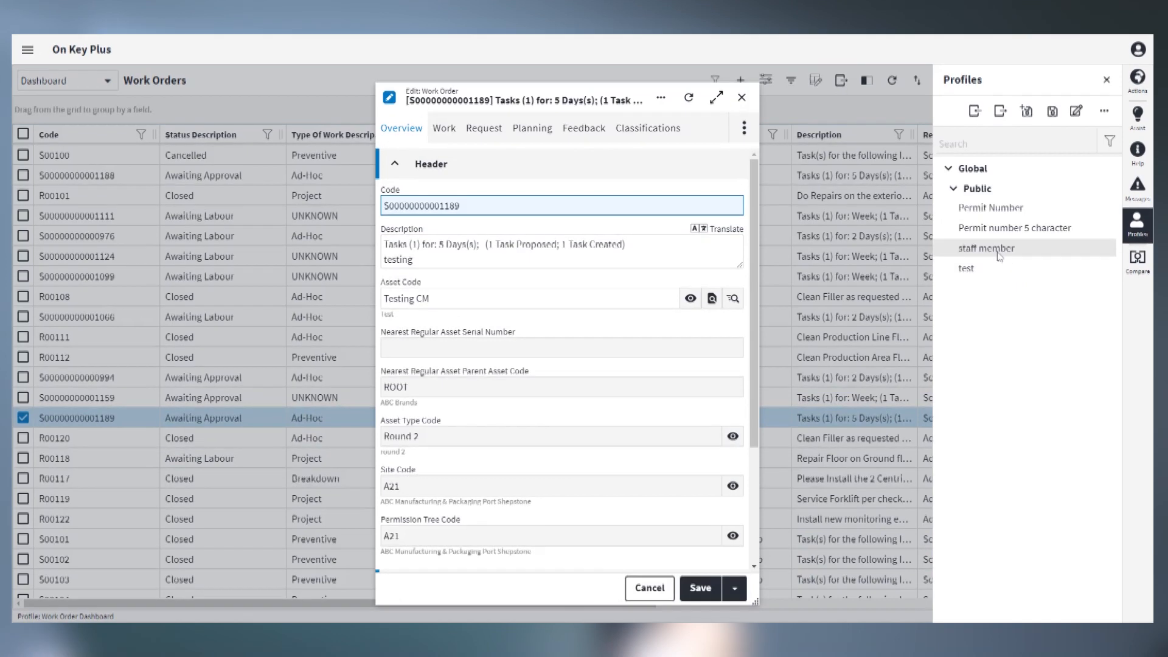
left_click(548, 133)
scroll(540, 324, "down", 5)
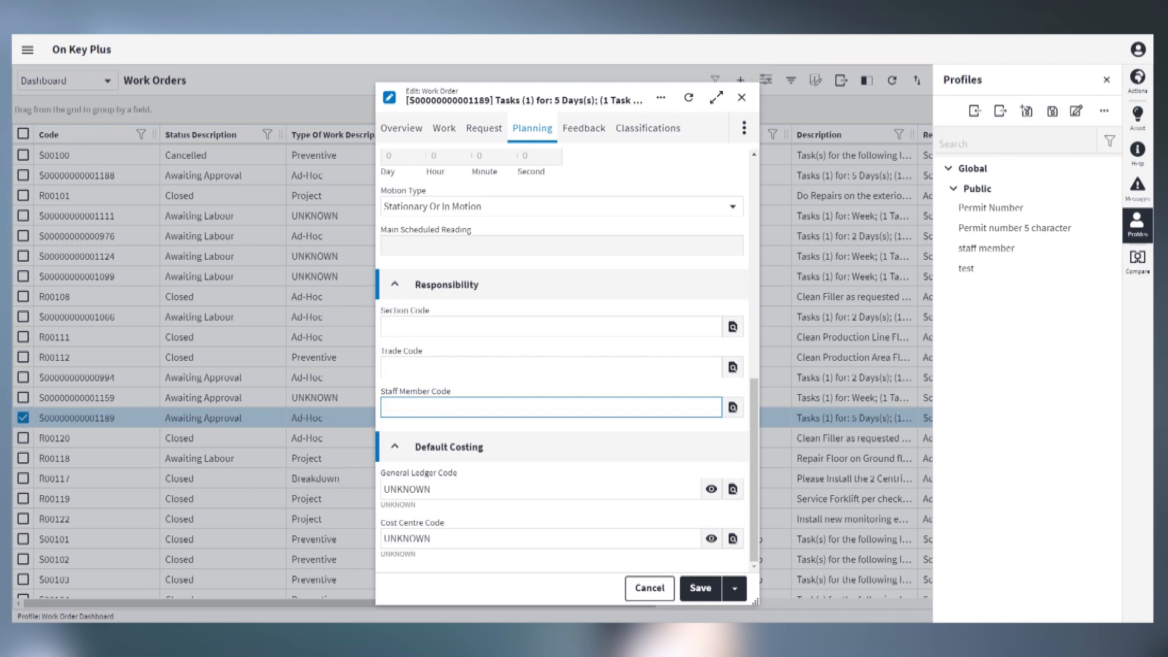
left_click(987, 247)
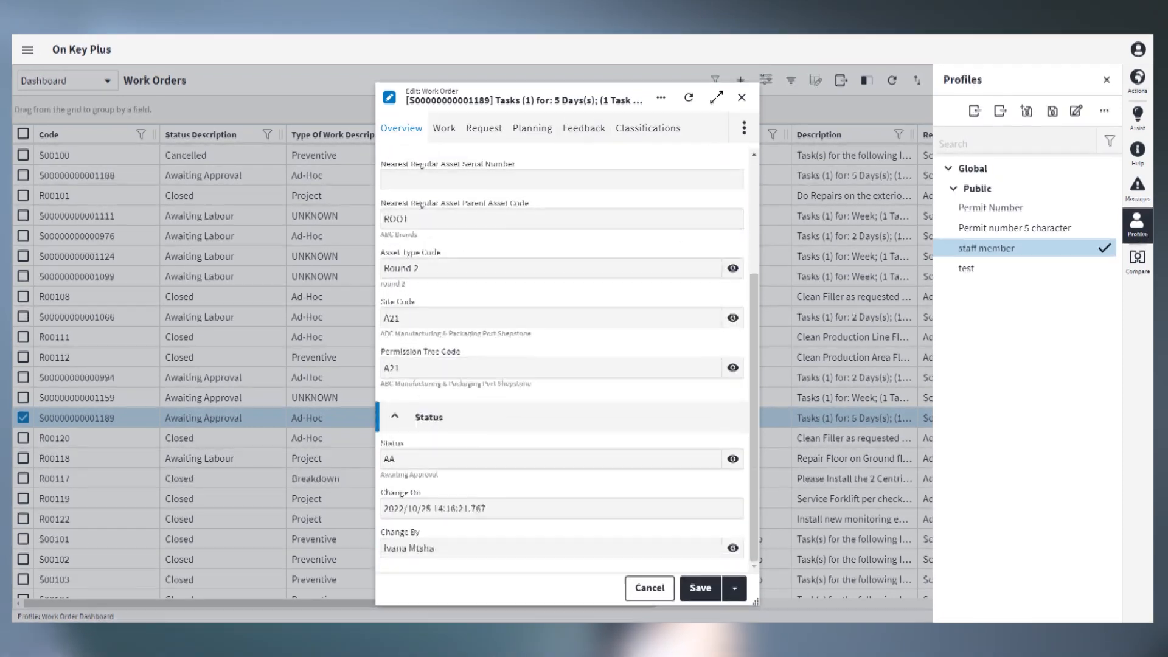
Set the Staff Member Code to UNKNOWN in the work order's Planning responsibility details and try to save the record
left_click(533, 129)
scroll(559, 324, "down", 5)
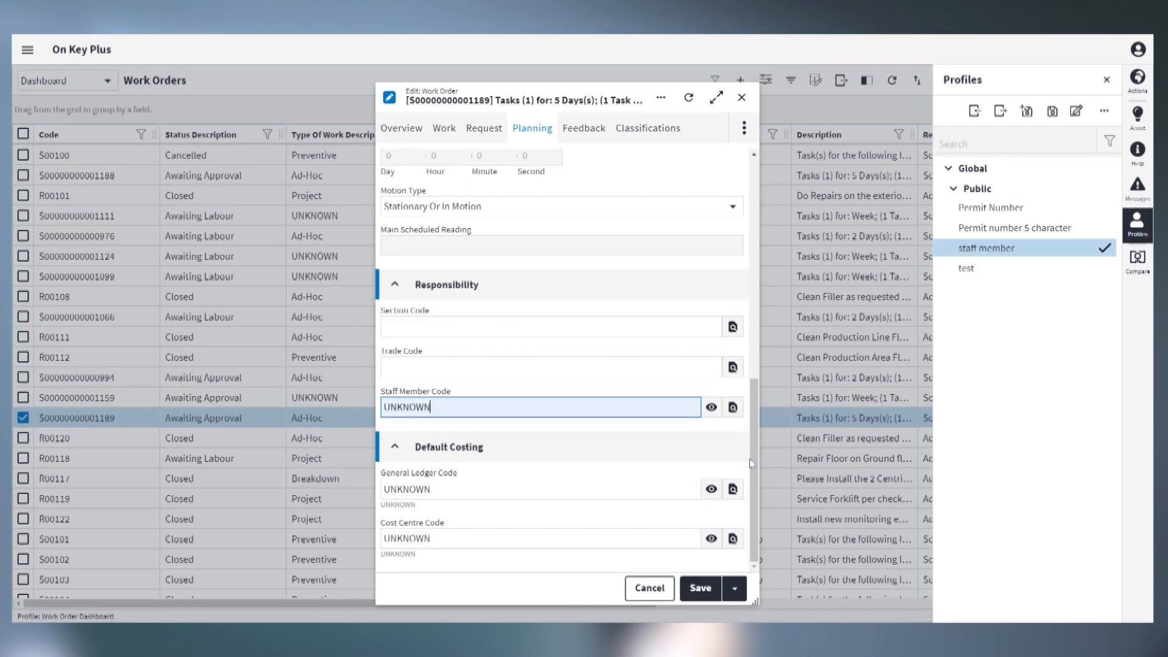
left_click(700, 587)
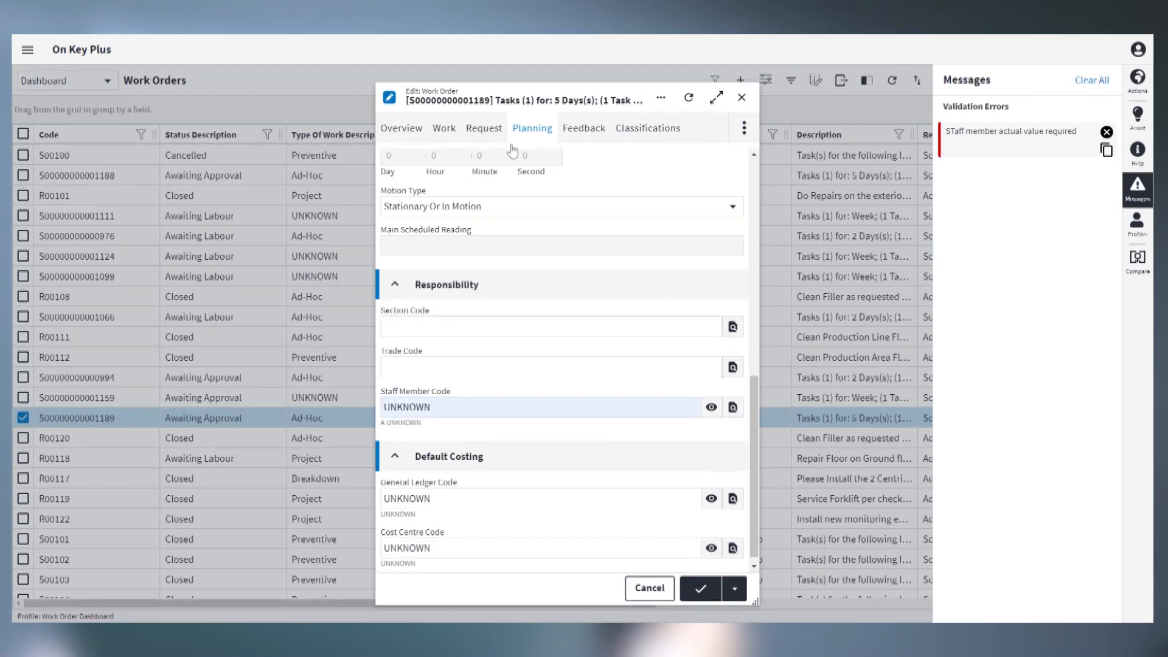